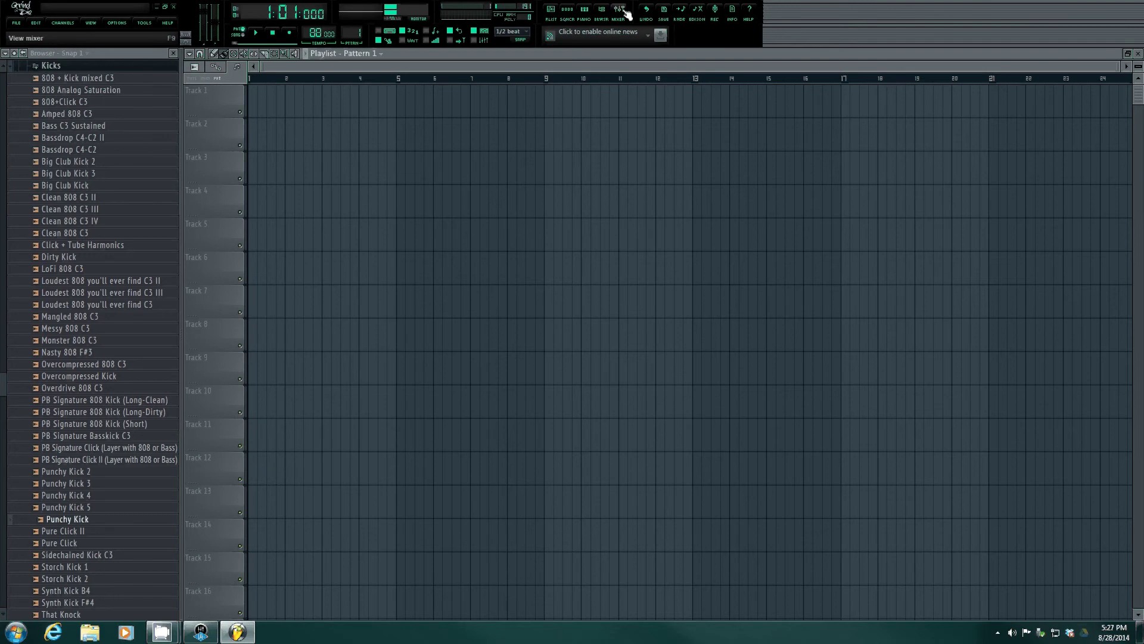
# - Show the step sequencer, move it lower over the playlist and shorten its step grid to 16 steps
pyautogui.click(576, 17)
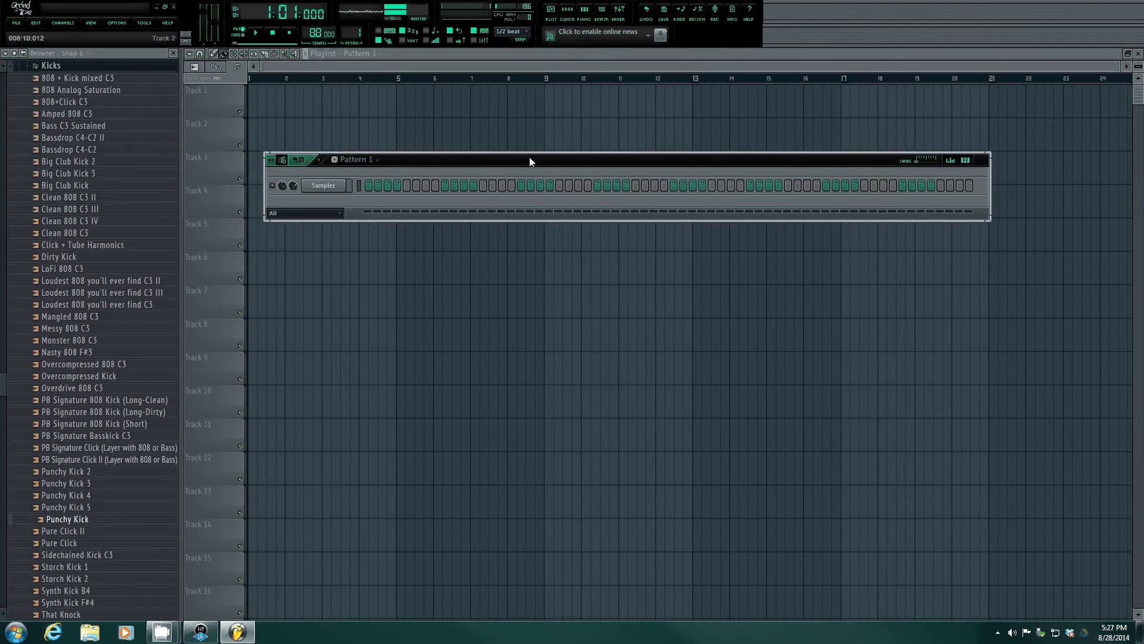
pyautogui.moveTo(529, 157); pyautogui.dragTo(513, 271)
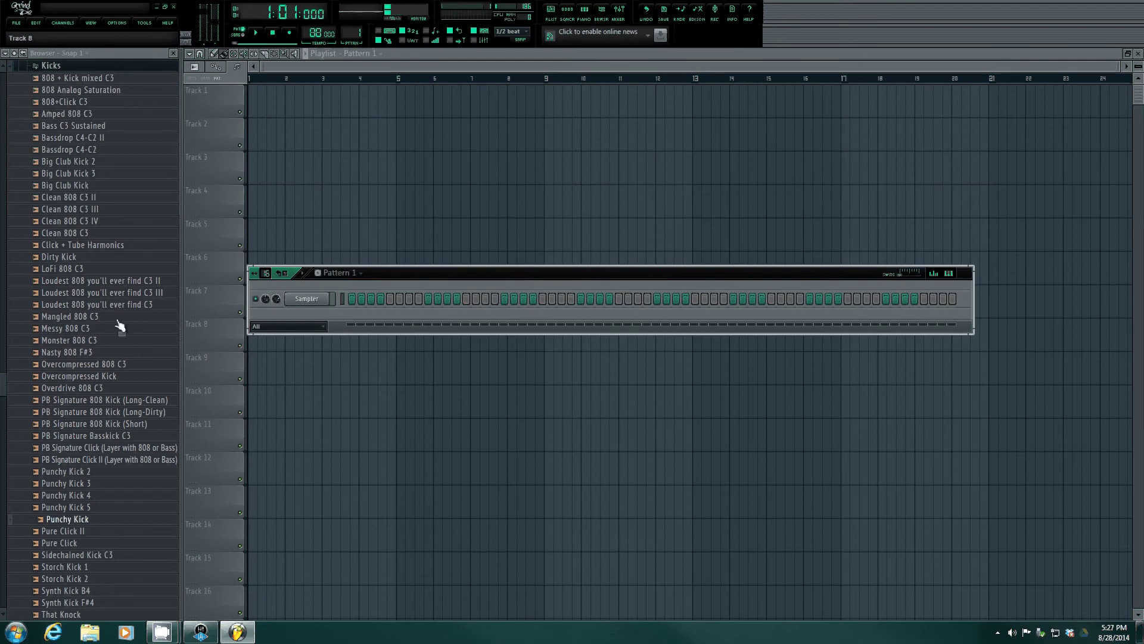
pyautogui.moveTo(263, 283); pyautogui.dragTo(264, 330)
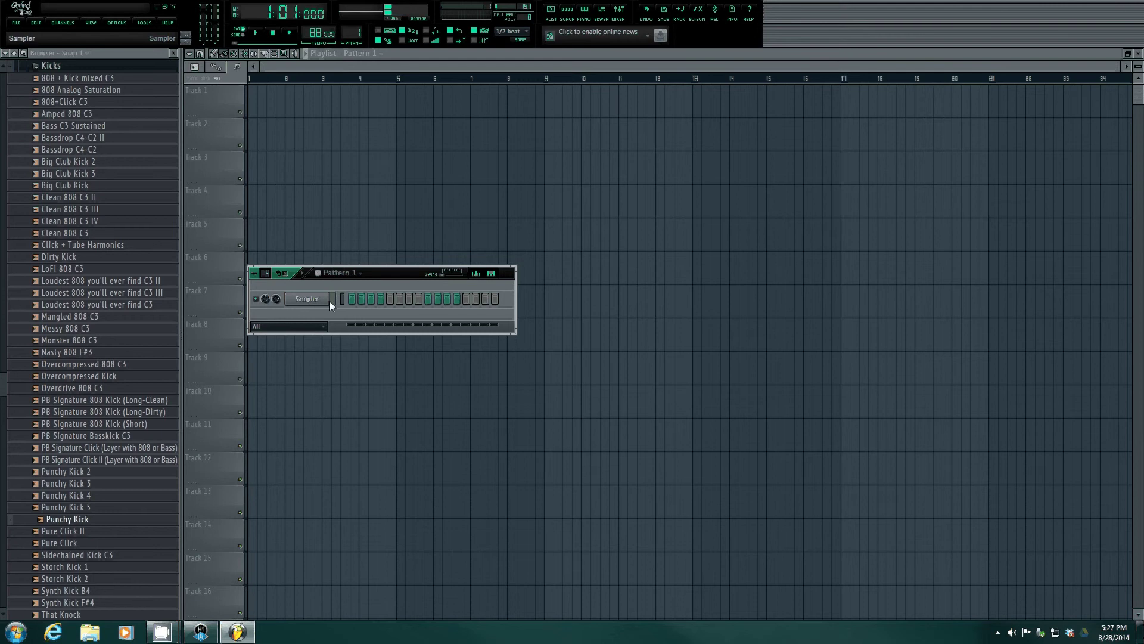
# - Switch the metronome off, start playing the pattern and switch the metronome back on
pyautogui.click(385, 41)
pyautogui.press('space')
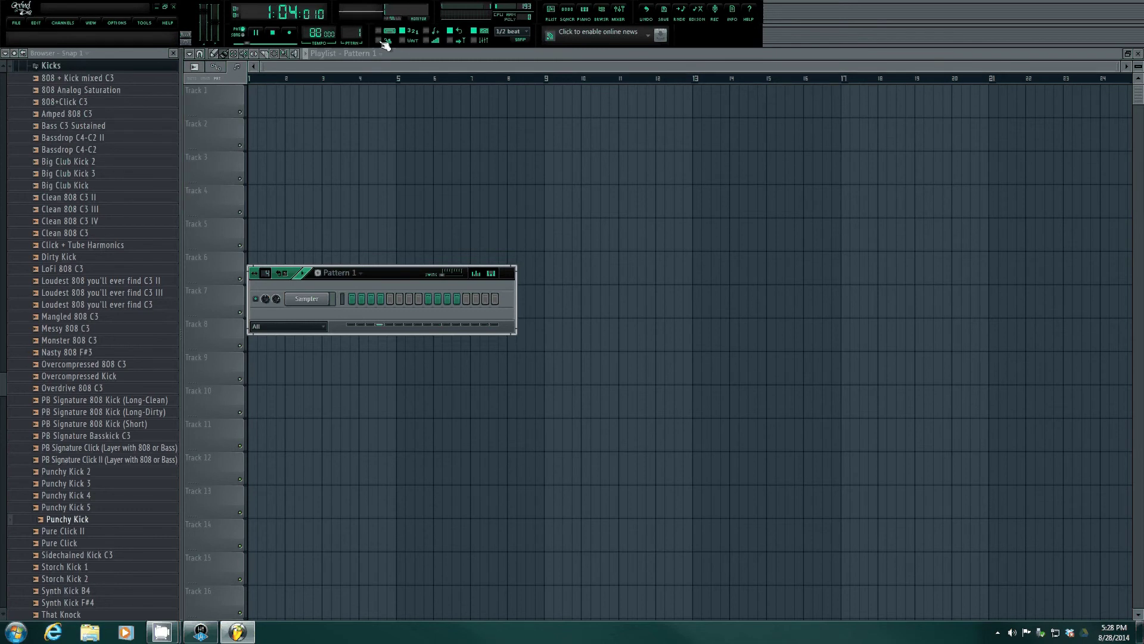
pyautogui.click(381, 41)
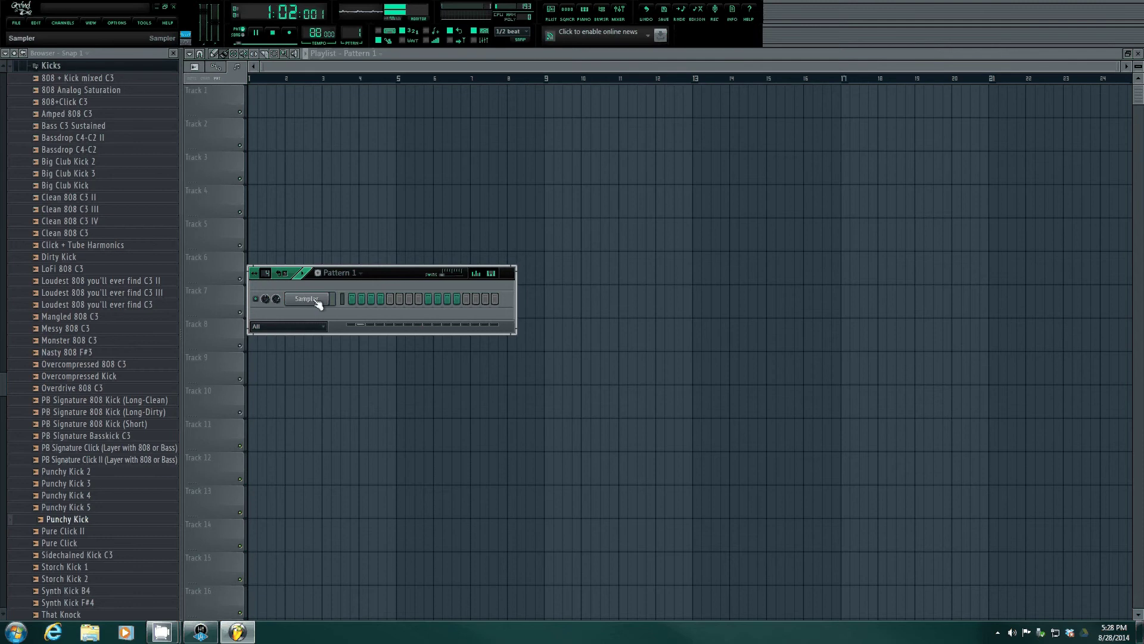
# - Load the Dirty Kick sample into the Sampler channel and place kicks on steps 1, 7 and 11
pyautogui.click(75, 261)
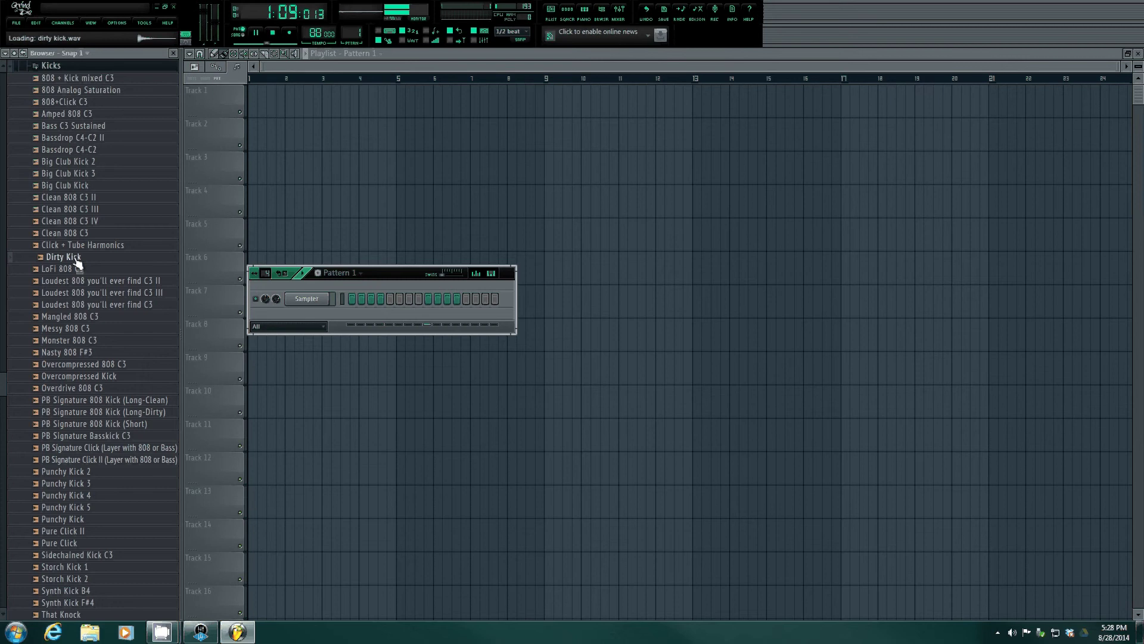
pyautogui.moveTo(76, 263); pyautogui.dragTo(302, 300)
pyautogui.click(352, 299)
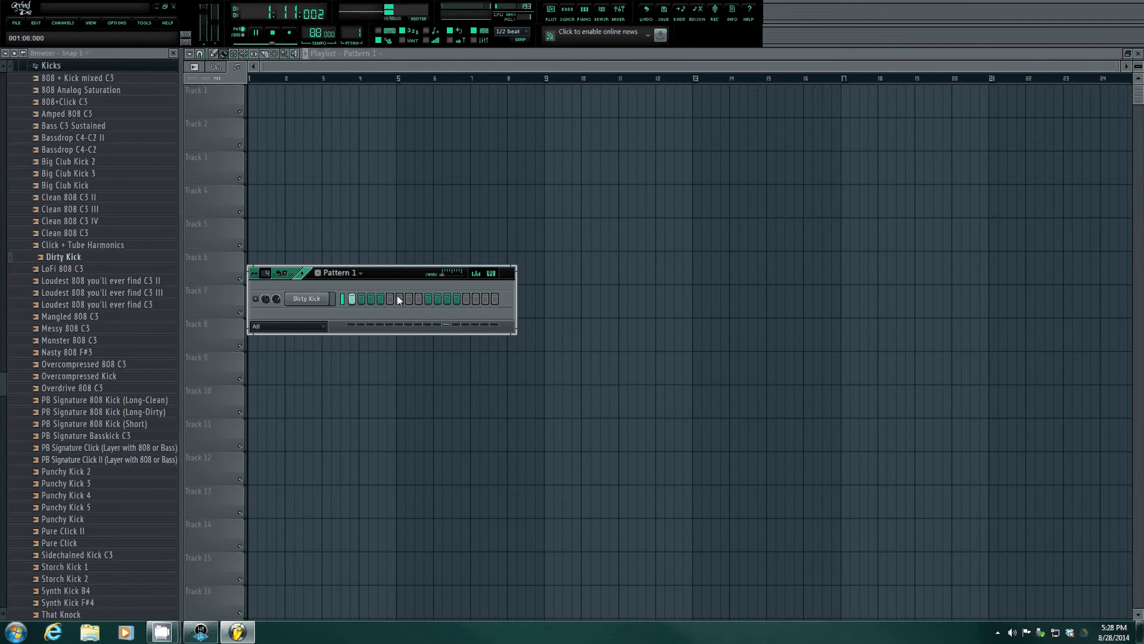
pyautogui.click(408, 299)
pyautogui.click(447, 298)
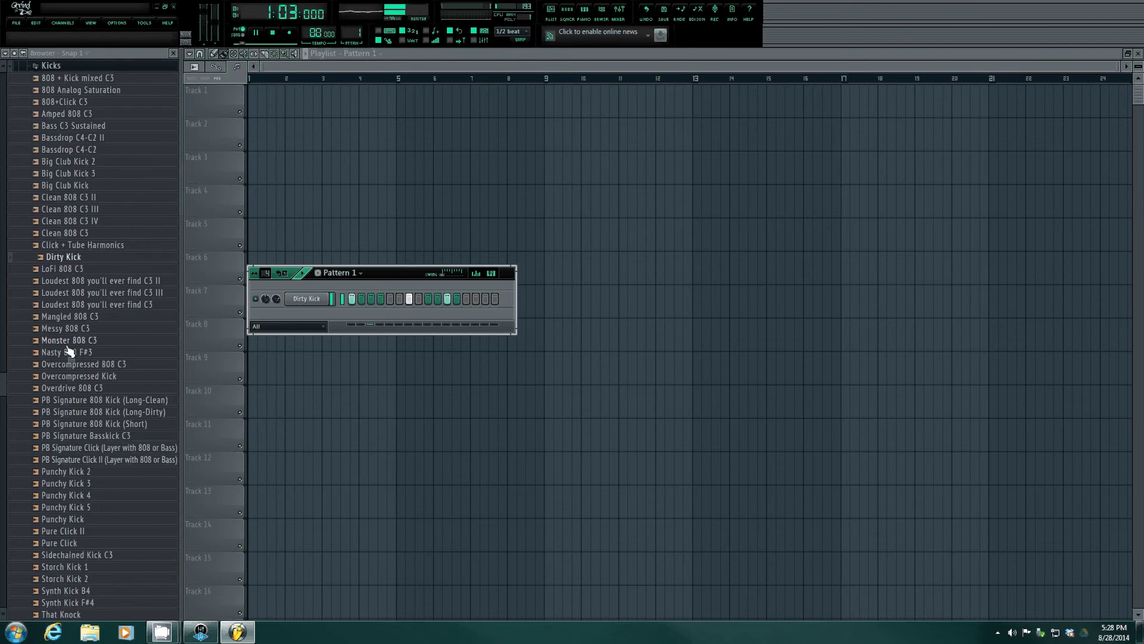
# - Stop playback and open the Snares folder of Ultimate Production ToolBox V1 Part 1 in AA.Superstar.O.kits
pyautogui.click(16, 55)
pyautogui.click(26, 214)
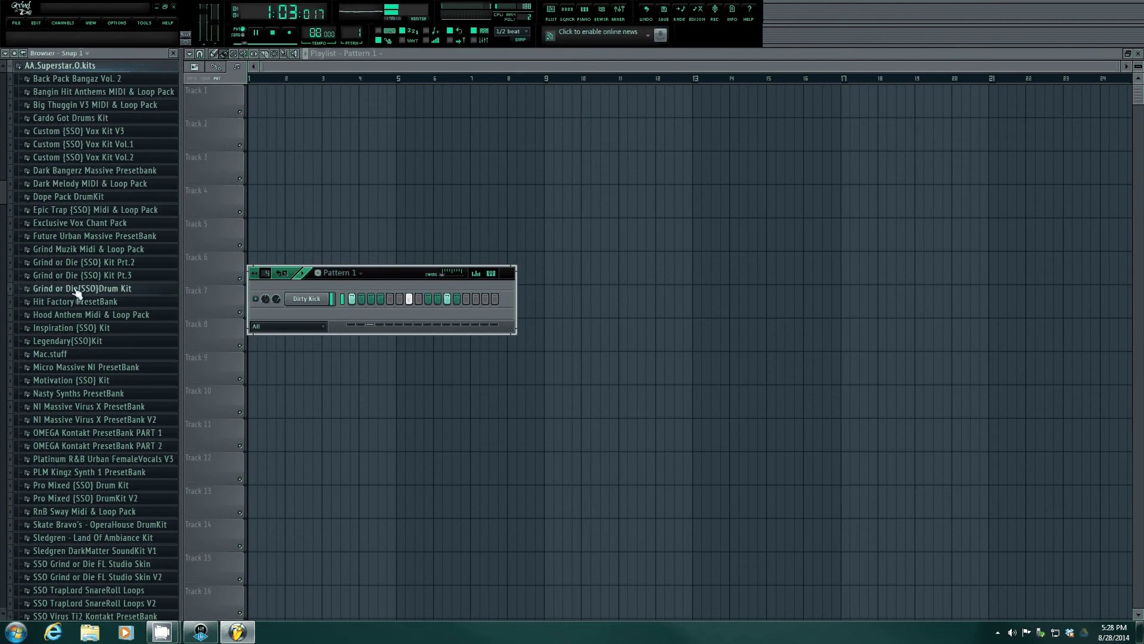
pyautogui.press('space')
pyautogui.scroll(-3, 65, 291)
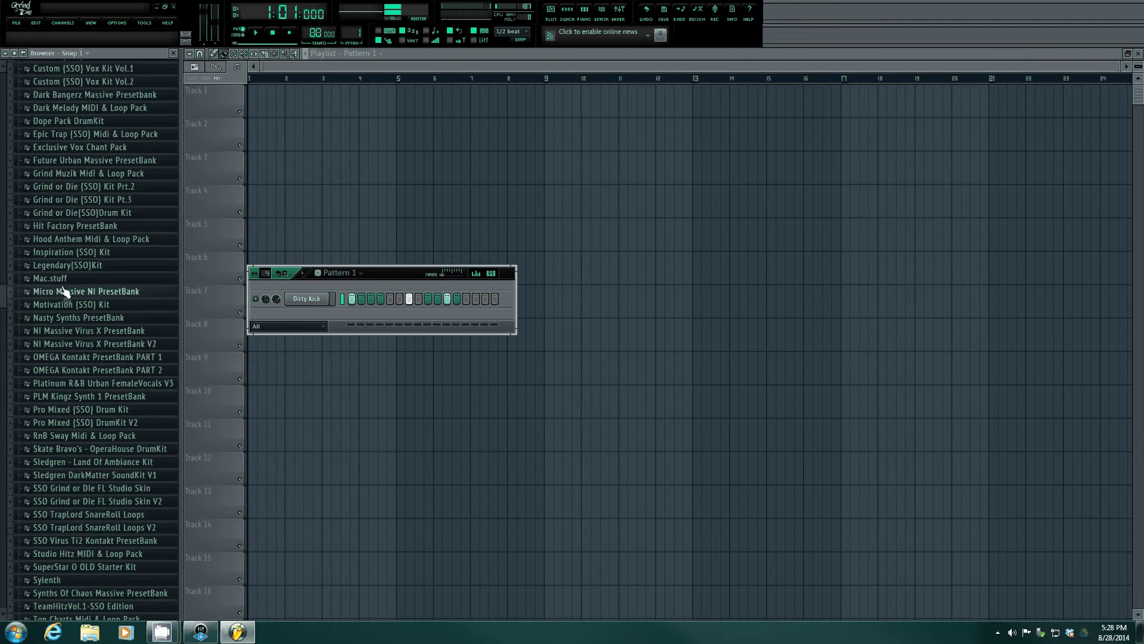
pyautogui.scroll(-5, 65, 291)
pyautogui.scroll(-4, 66, 291)
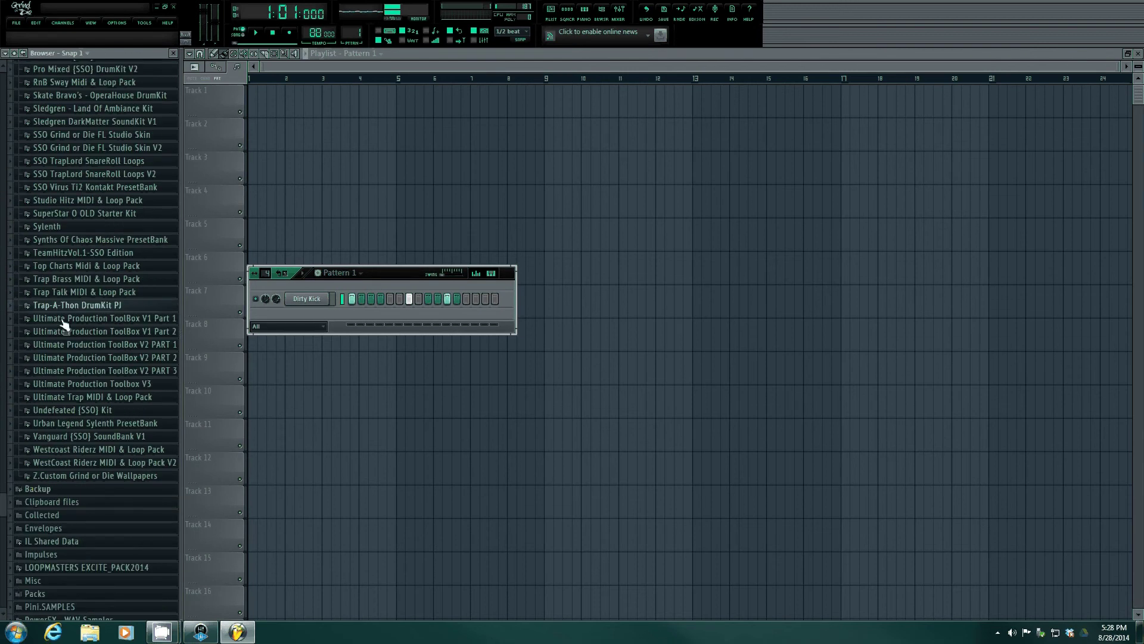
pyautogui.click(30, 371)
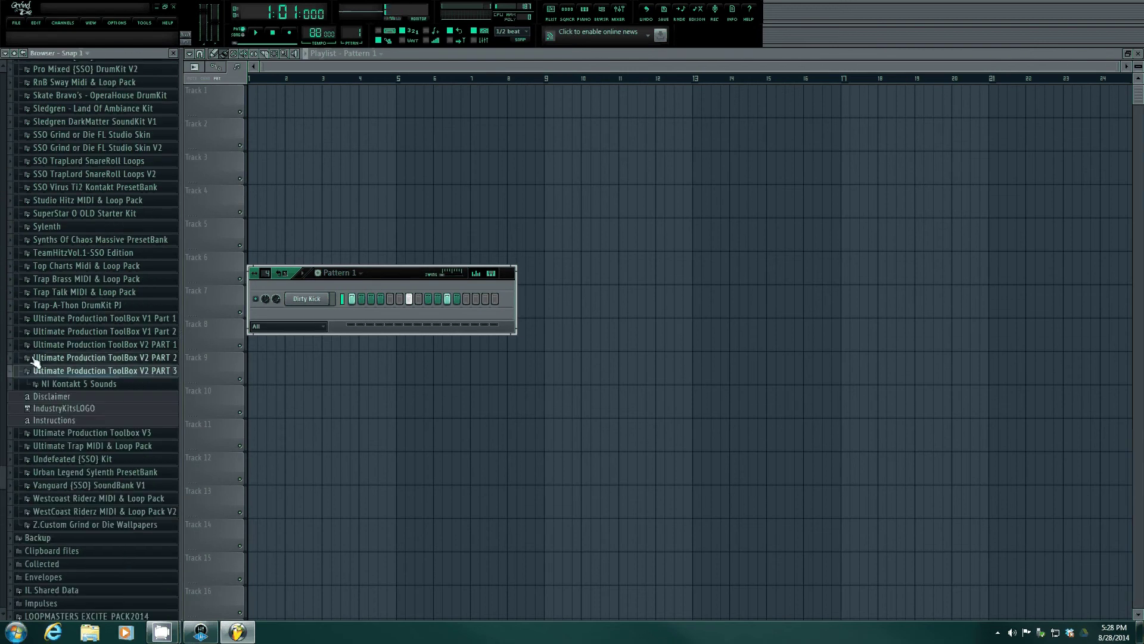
pyautogui.click(35, 320)
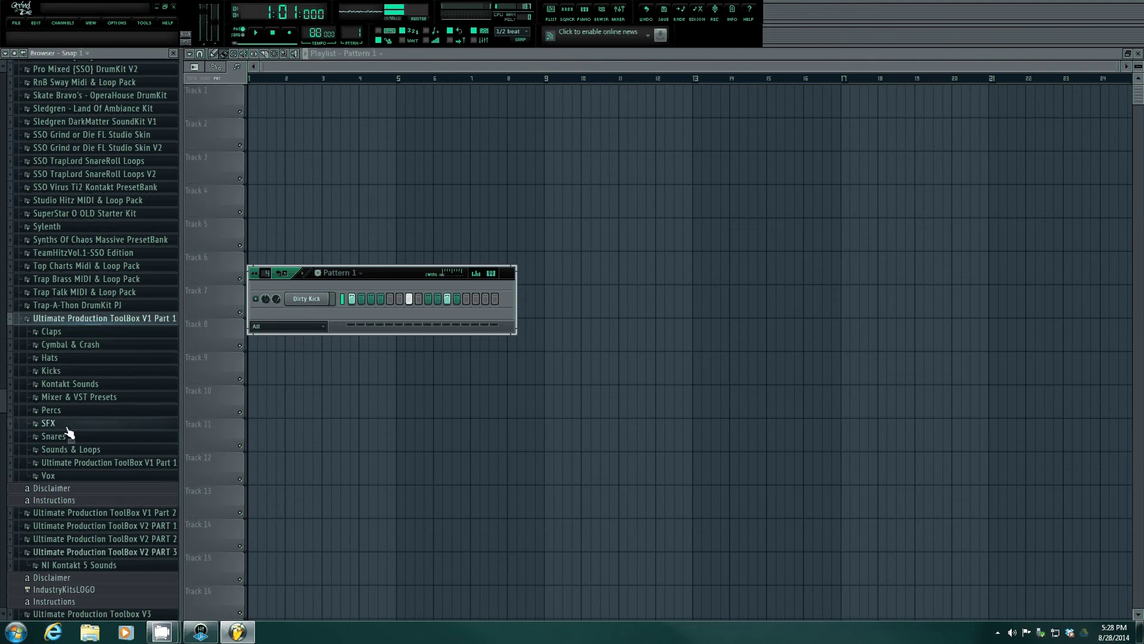
pyautogui.click(38, 440)
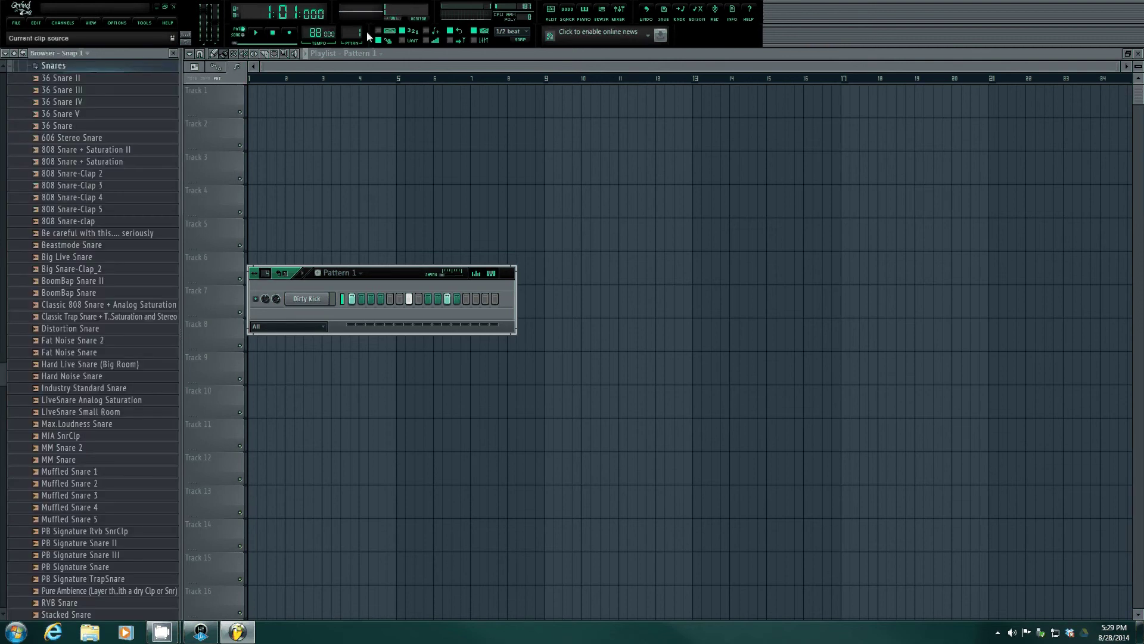
# - Play the pattern and audition snare samples from Fat Noise Snare 2 through LiveSnare Small Room to Industry Standard Snare
pyautogui.click(256, 34)
pyautogui.click(60, 340)
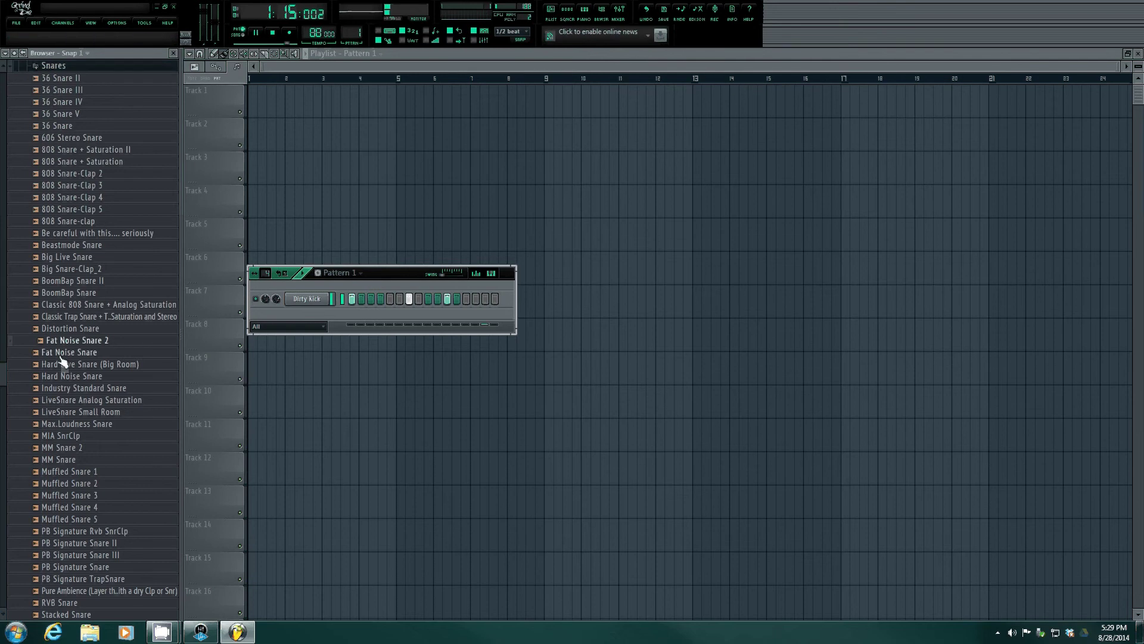
pyautogui.click(60, 355)
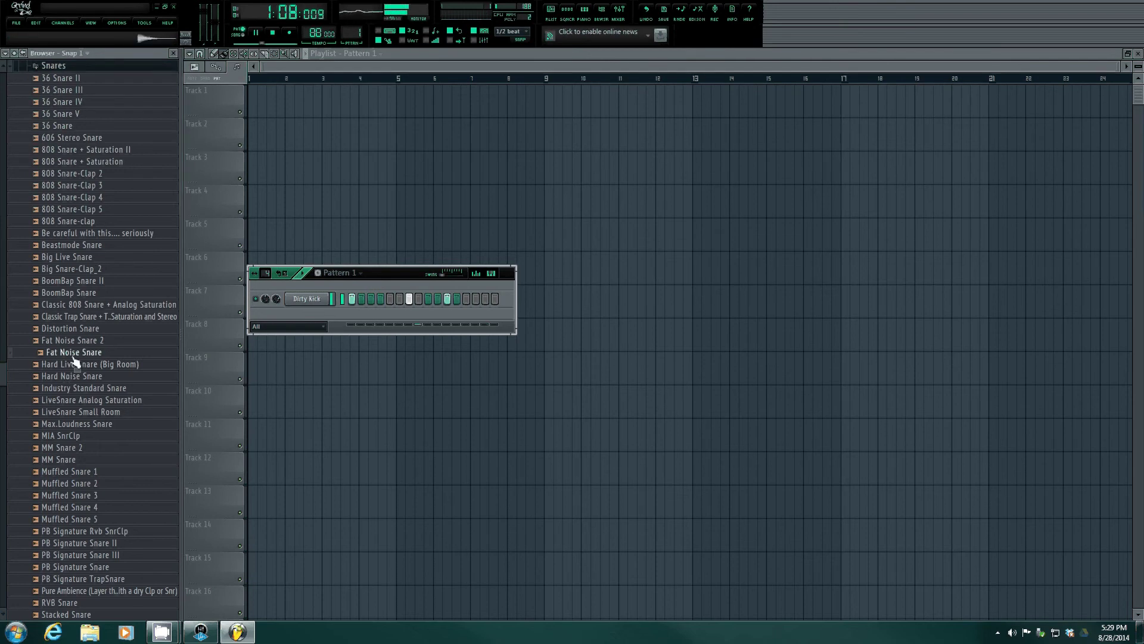
pyautogui.click(72, 413)
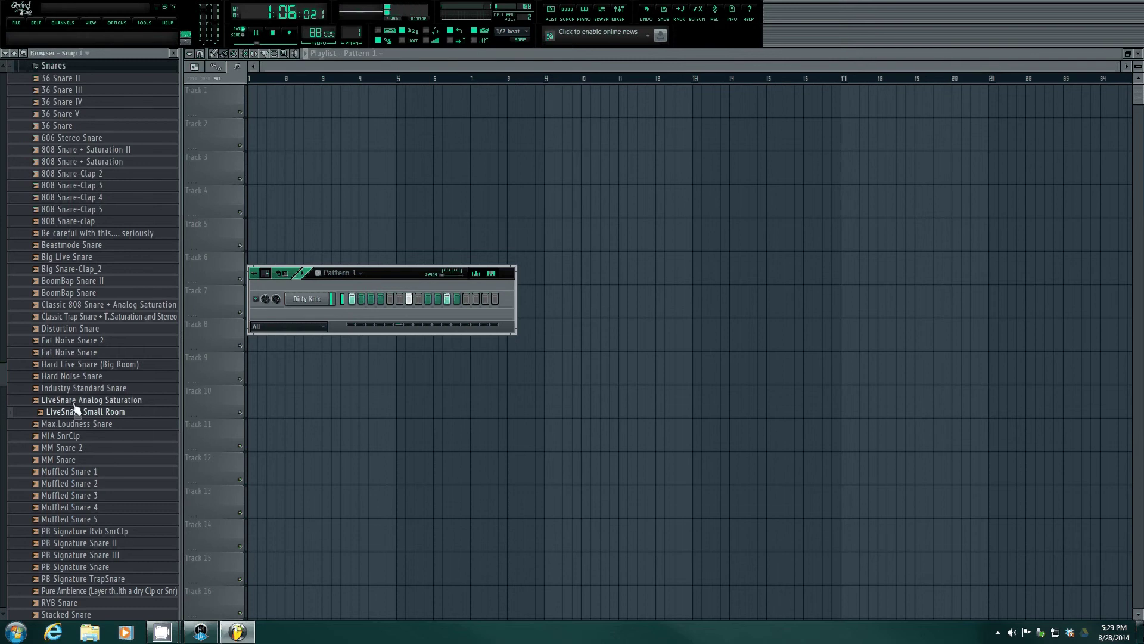
pyautogui.press('Up')
pyautogui.press('Up')
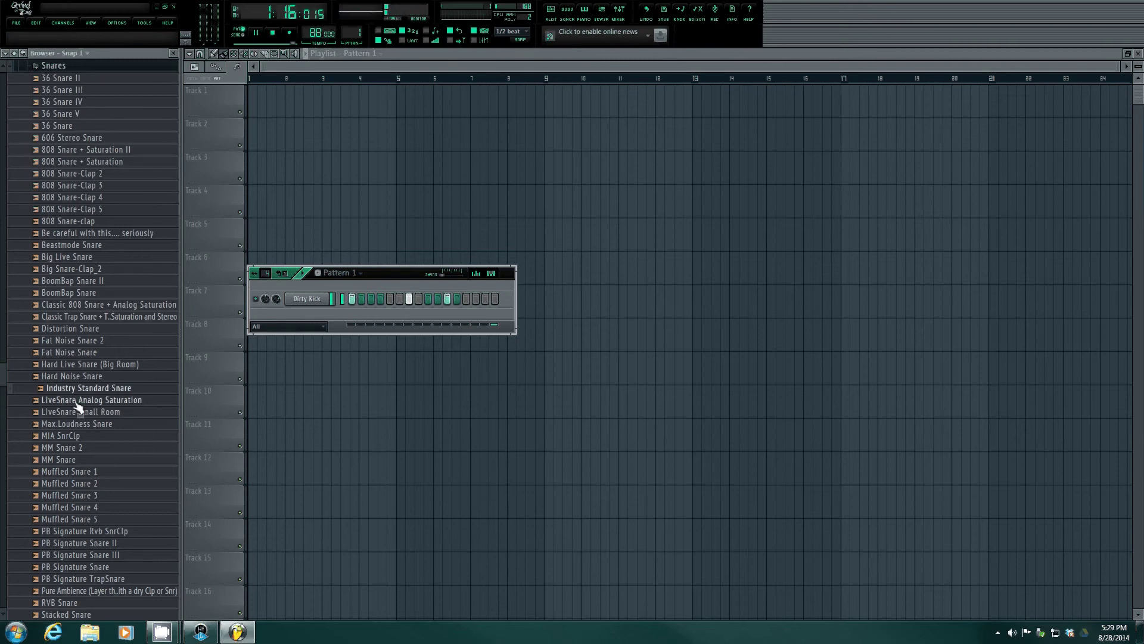
# - Add Industry Standard Snare as a new channel, place hits on steps 5, 13 and 15, and stop playback
pyautogui.moveTo(78, 393); pyautogui.dragTo(398, 301)
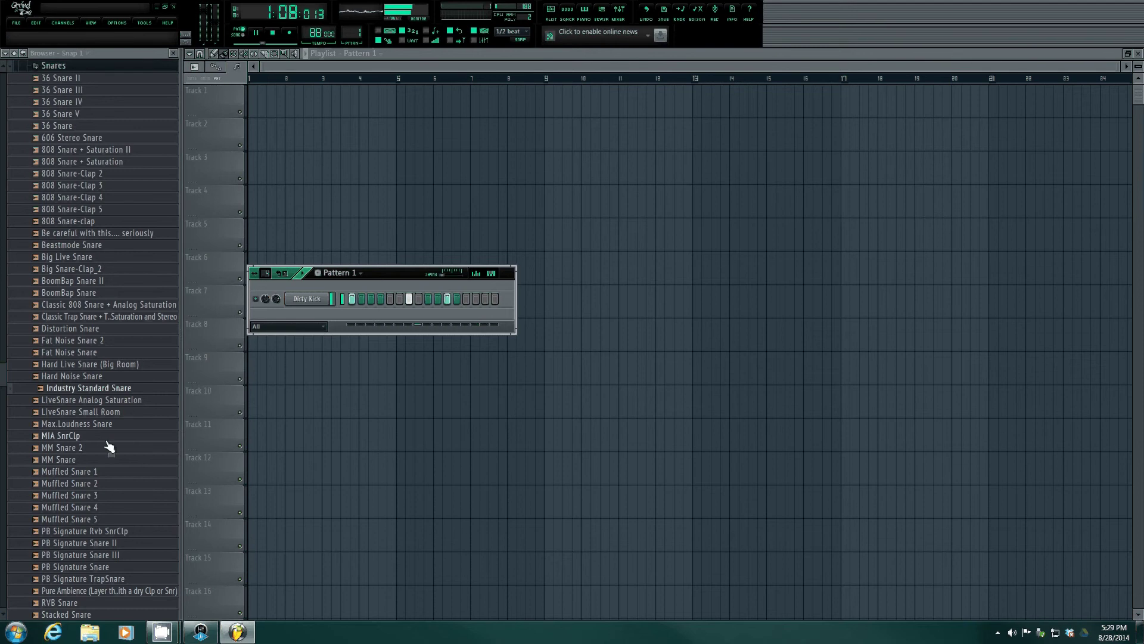
pyautogui.moveTo(89, 388); pyautogui.dragTo(325, 315)
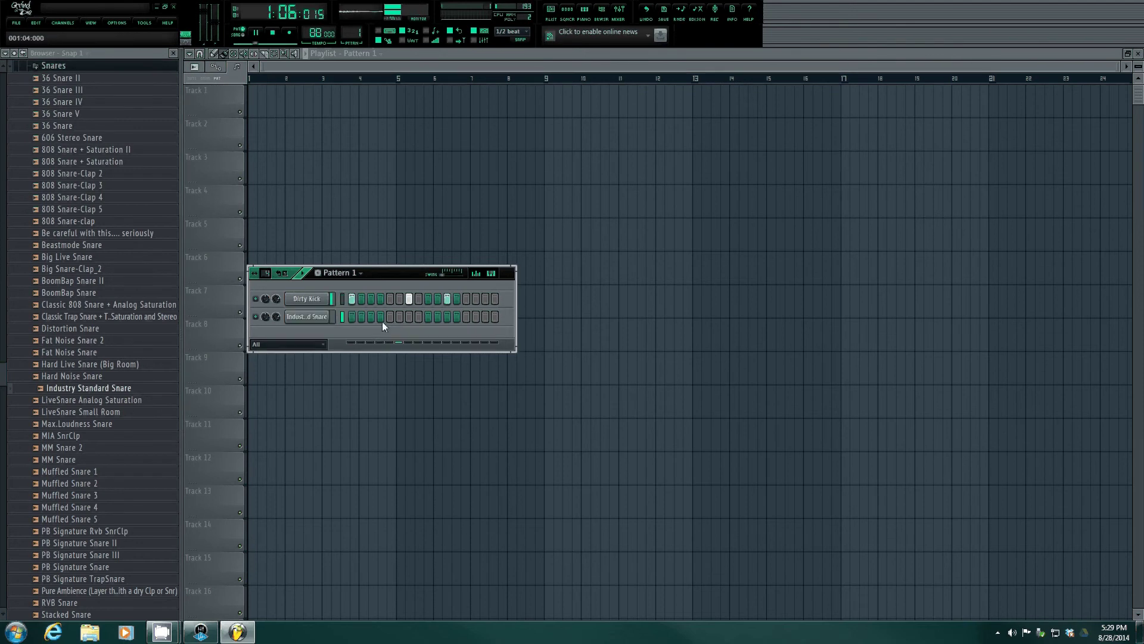
pyautogui.click(391, 319)
pyautogui.click(466, 318)
pyautogui.click(484, 318)
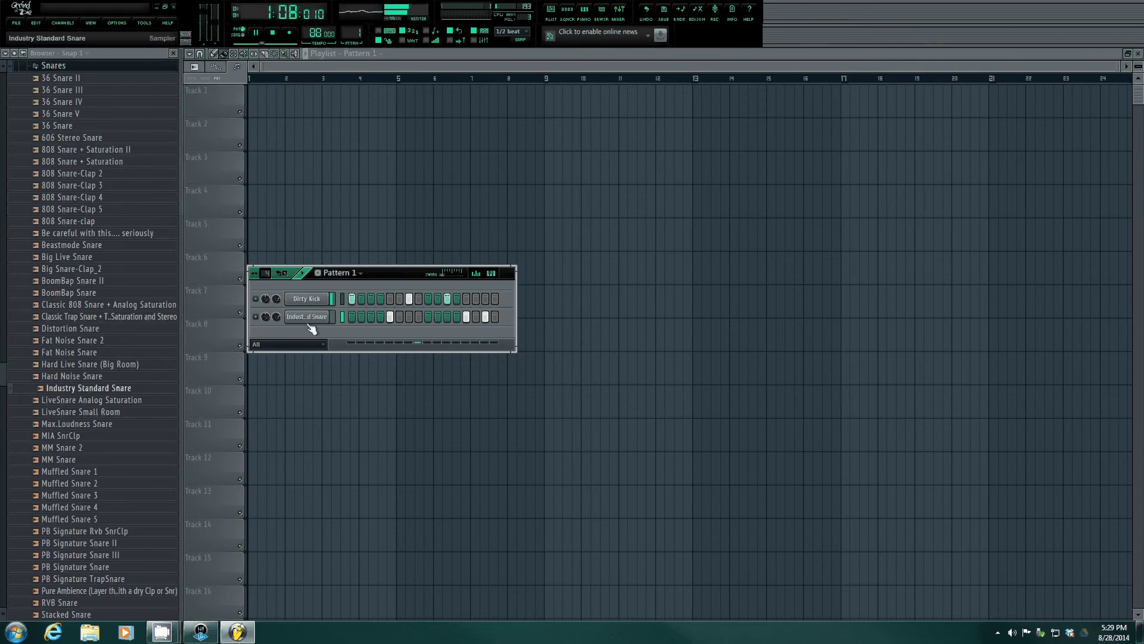
pyautogui.click(275, 34)
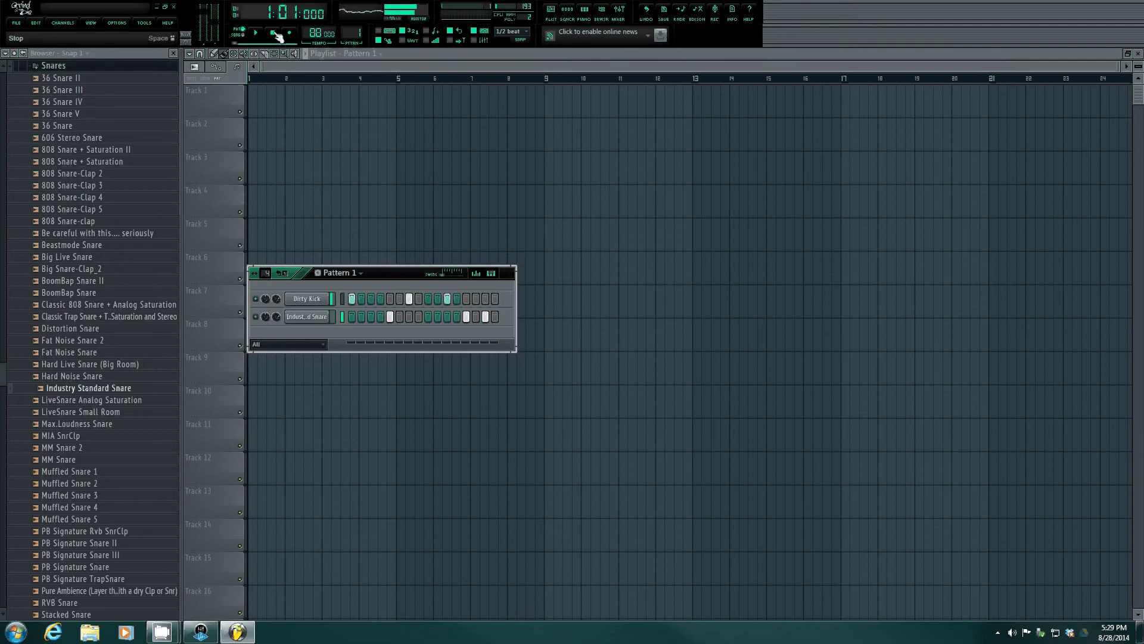
# - Examine the Industry Standard Snare channel's settings and channel options, and close its settings window
pyautogui.press('q')
pyautogui.rightClick(317, 319)
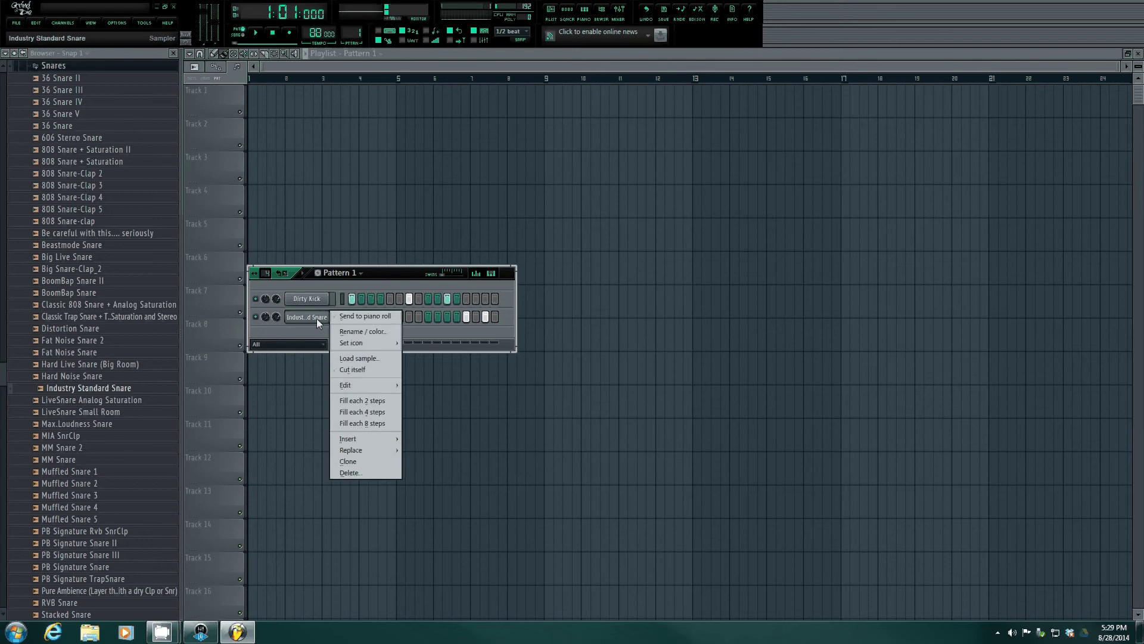
pyautogui.click(316, 319)
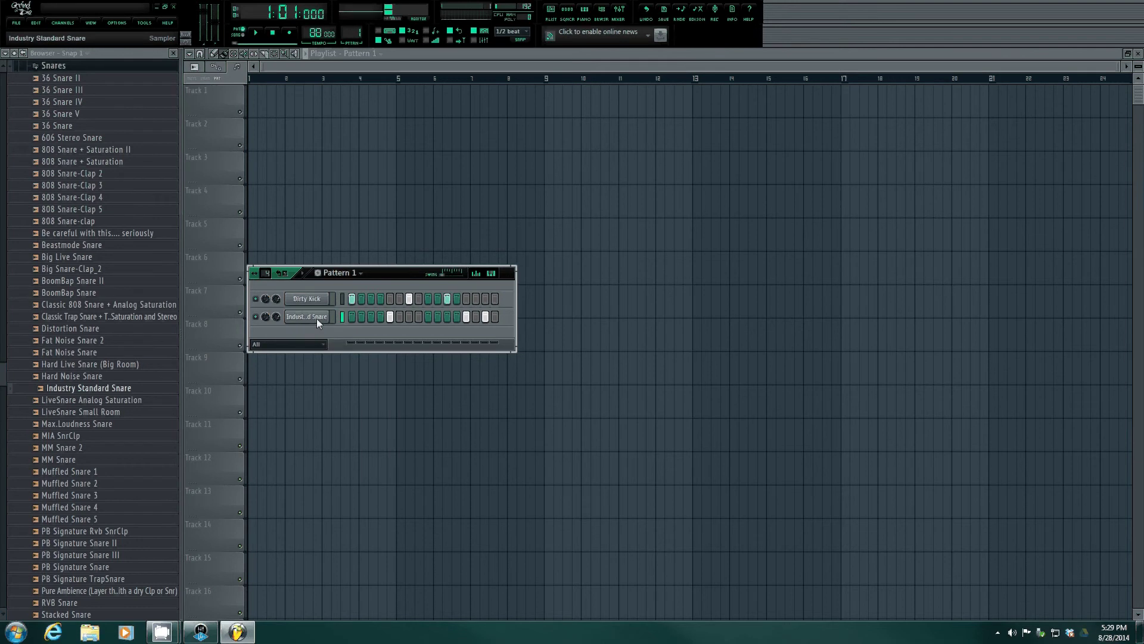
pyautogui.click(317, 318)
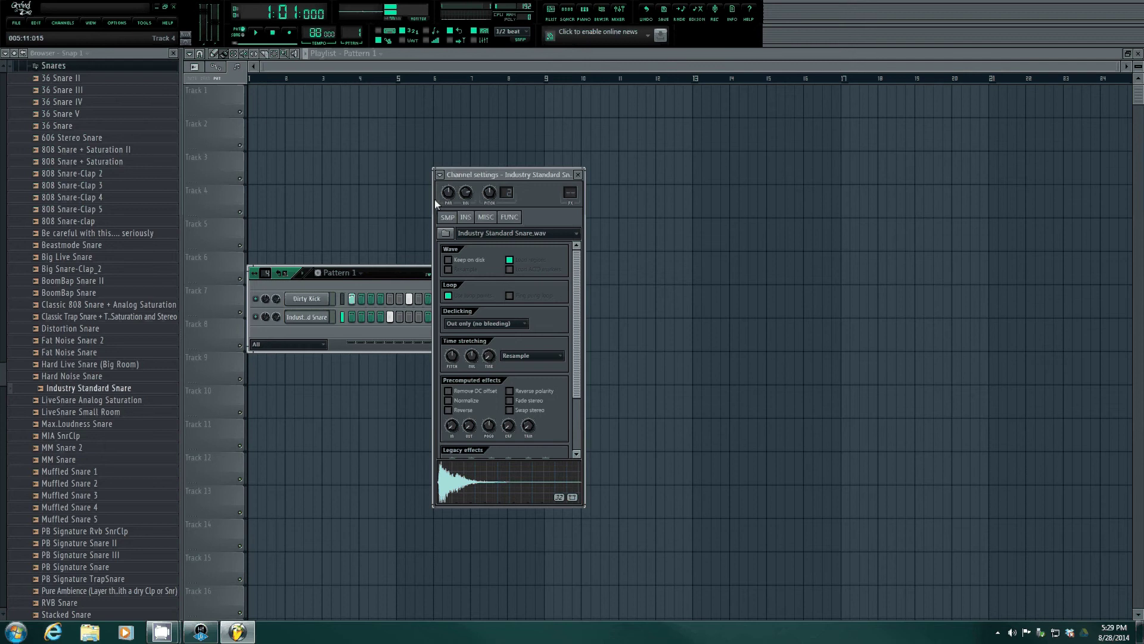
pyautogui.moveTo(475, 178); pyautogui.dragTo(554, 190)
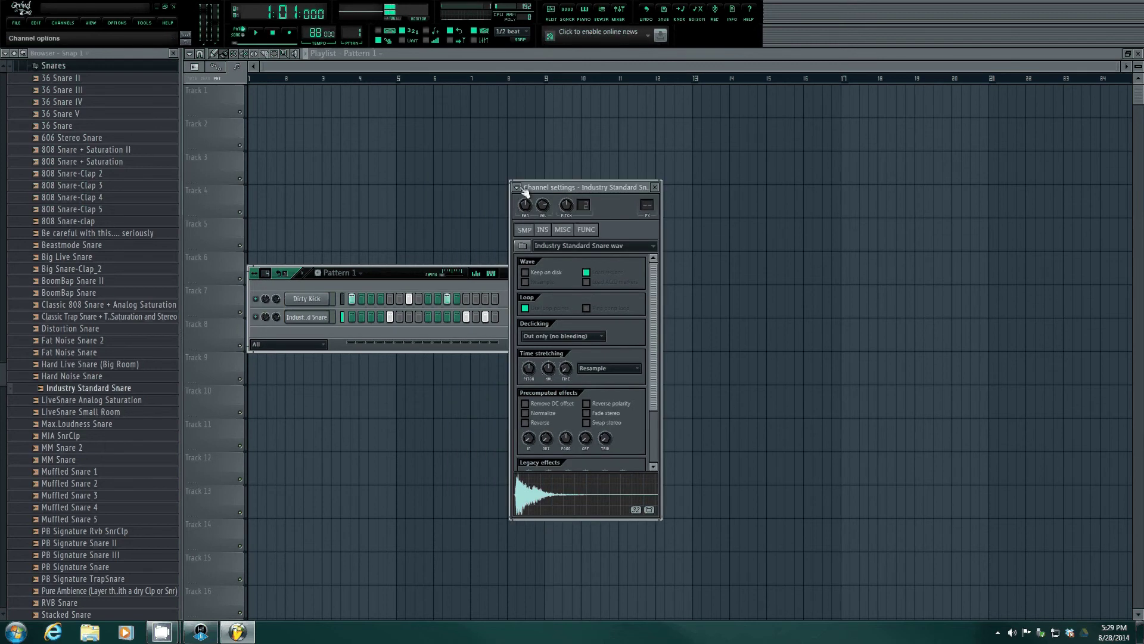
pyautogui.click(517, 188)
pyautogui.click(523, 188)
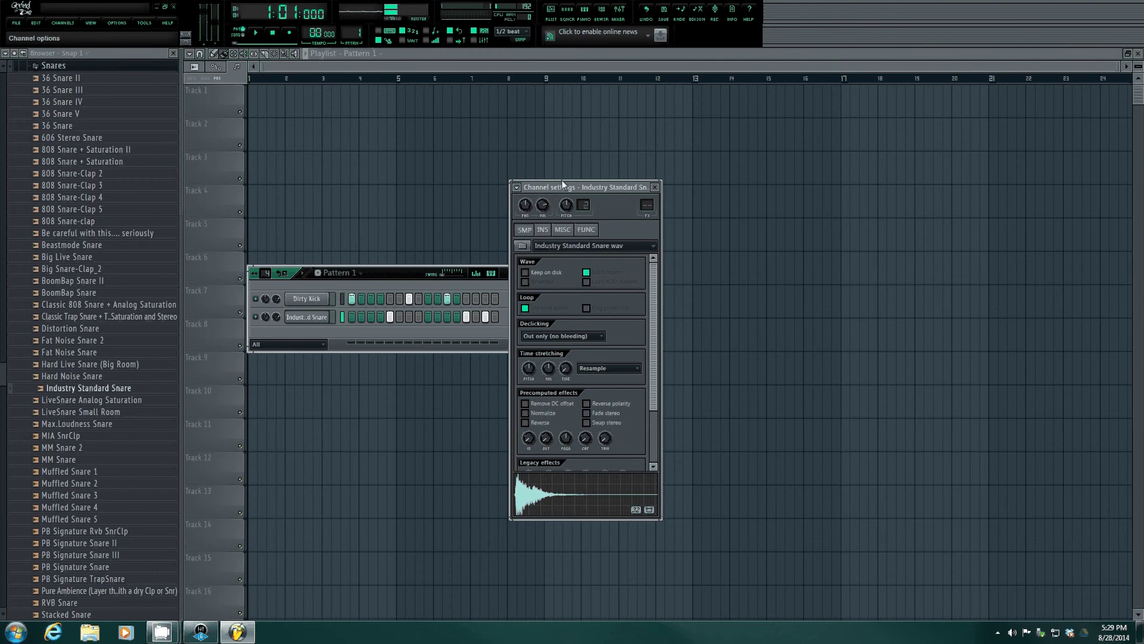
pyautogui.click(525, 309)
pyautogui.click(654, 187)
# - Set the Industry Standard Snare channel to cut itself
pyautogui.rightClick(308, 317)
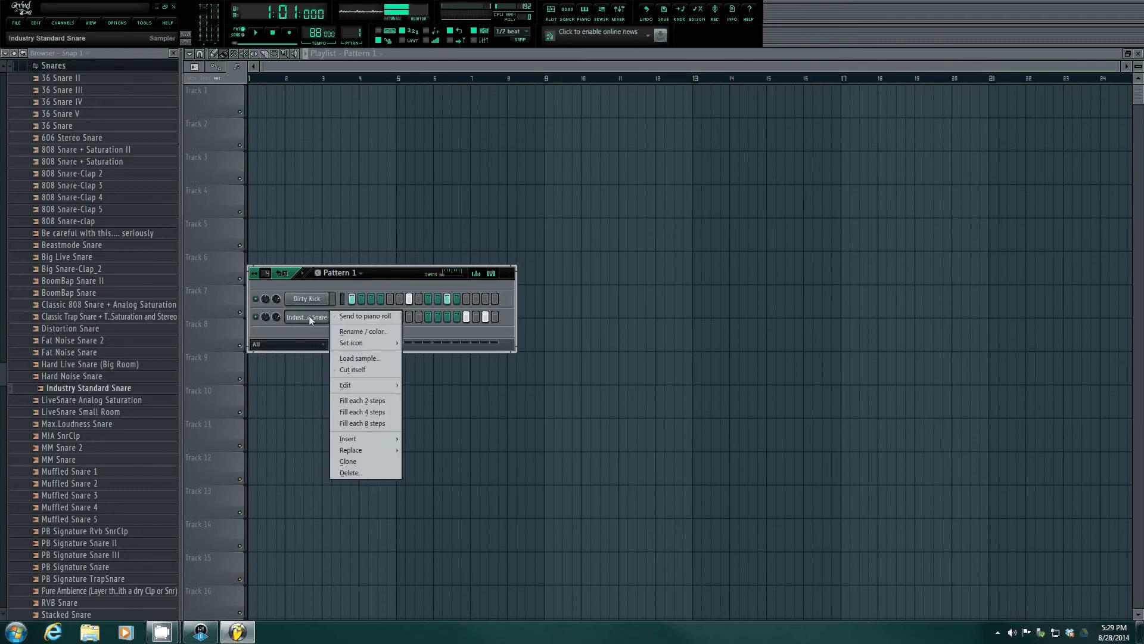
pyautogui.click(352, 370)
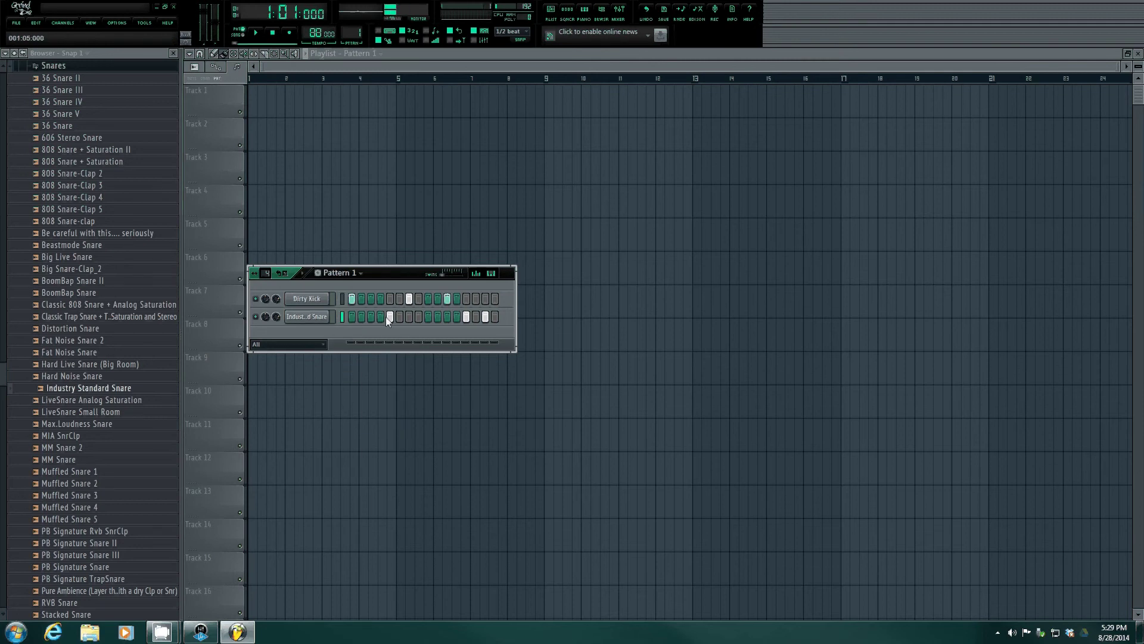
pyautogui.click(408, 317)
pyautogui.click(417, 316)
pyautogui.click(419, 317)
pyautogui.click(411, 317)
# - Resume playback and open the Percussion folder of Ultimate Production ToolBox V2 PART 1 in AA.Superstar.O.kits
pyautogui.press('space')
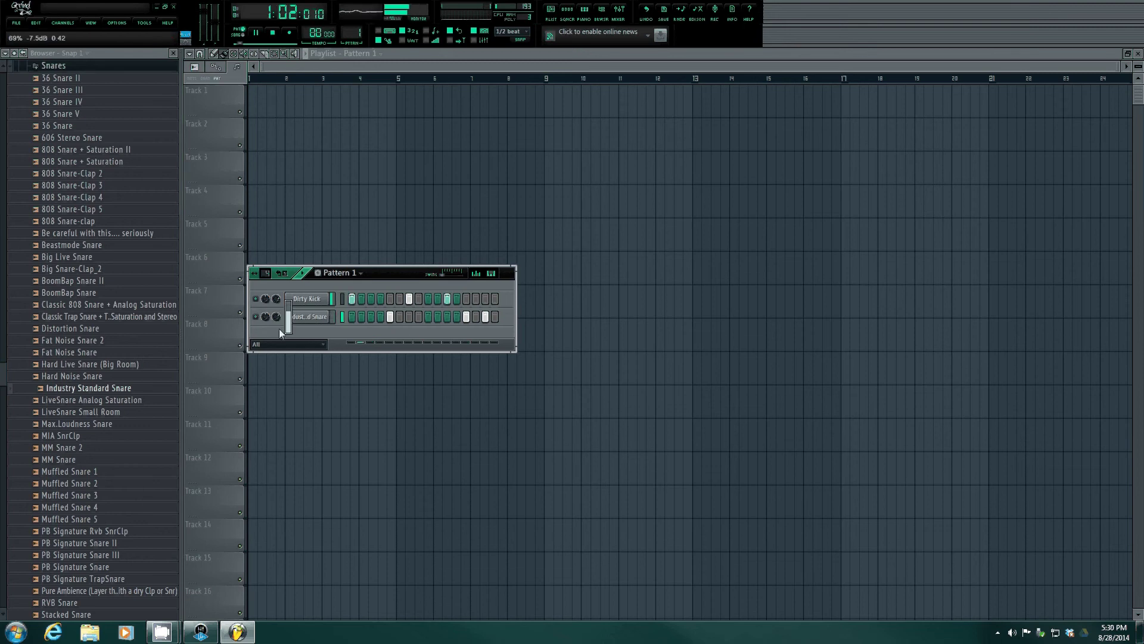
pyautogui.click(22, 54)
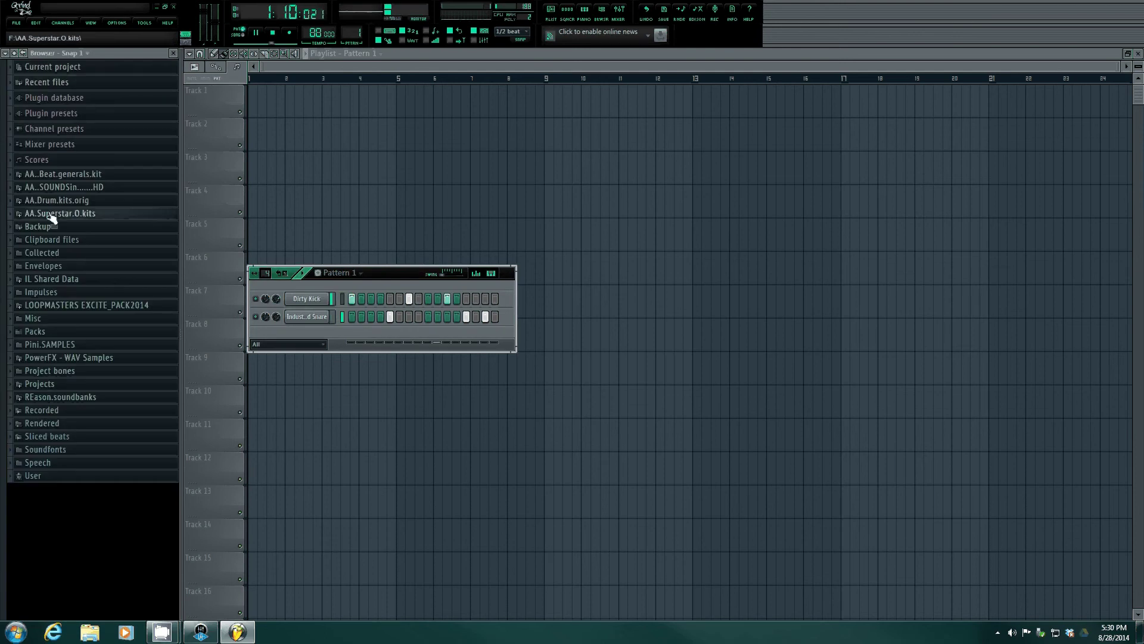
pyautogui.click(25, 216)
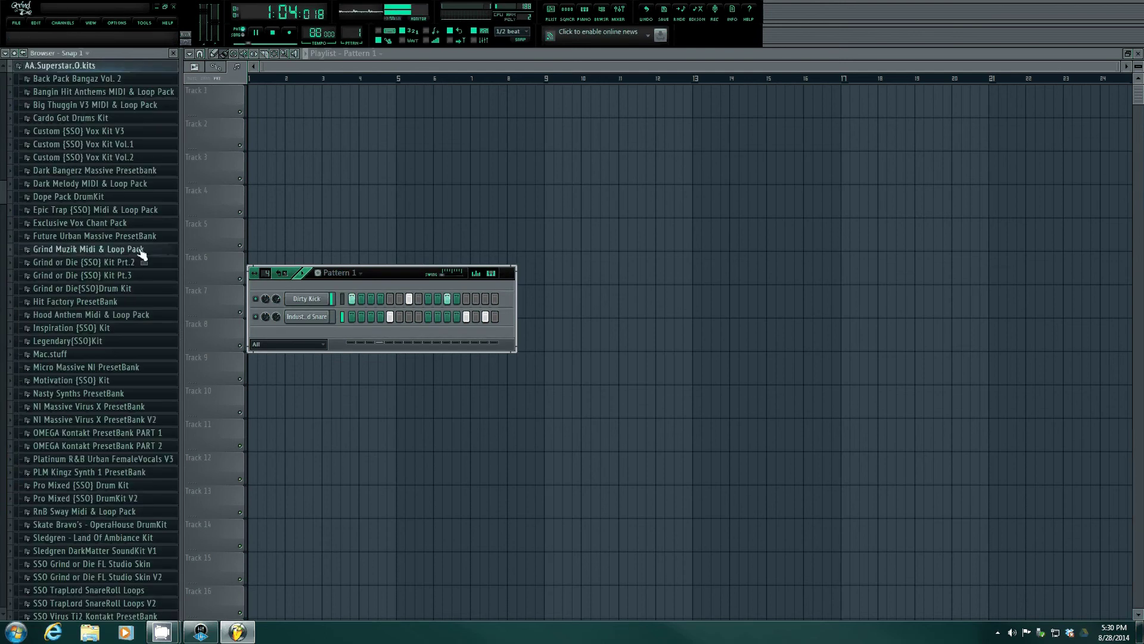
pyautogui.scroll(-5, 106, 529)
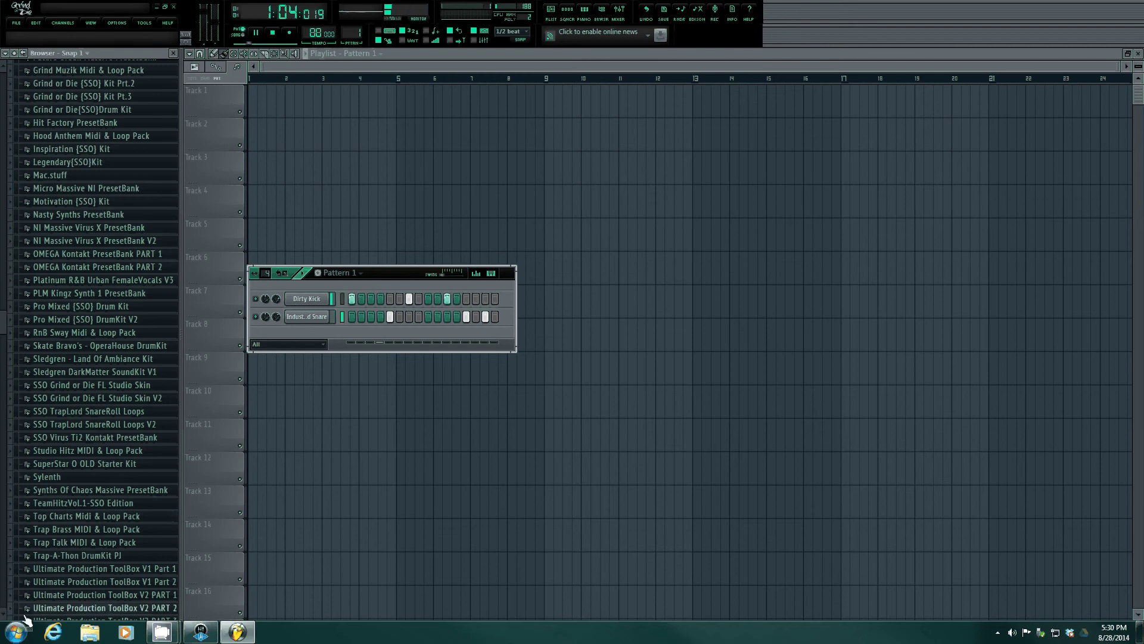
pyautogui.click(29, 595)
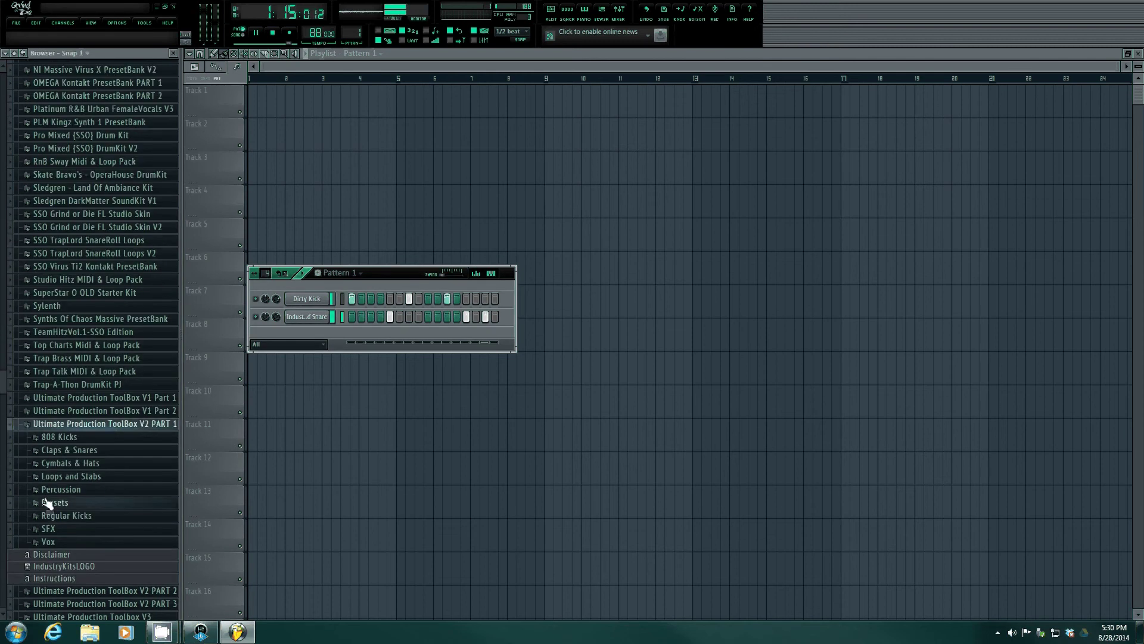
pyautogui.click(47, 491)
pyautogui.click(70, 460)
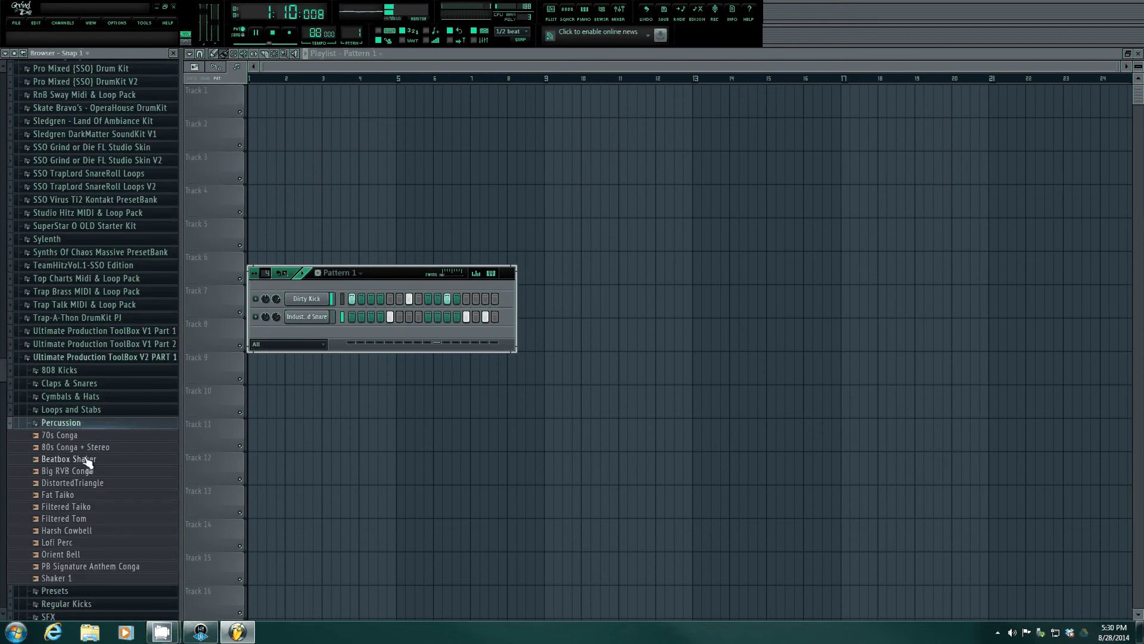
# - Add the DistortedTriangle percussion sample as a new channel, place hits on steps 13 and 15, and stop playback
pyautogui.click(73, 484)
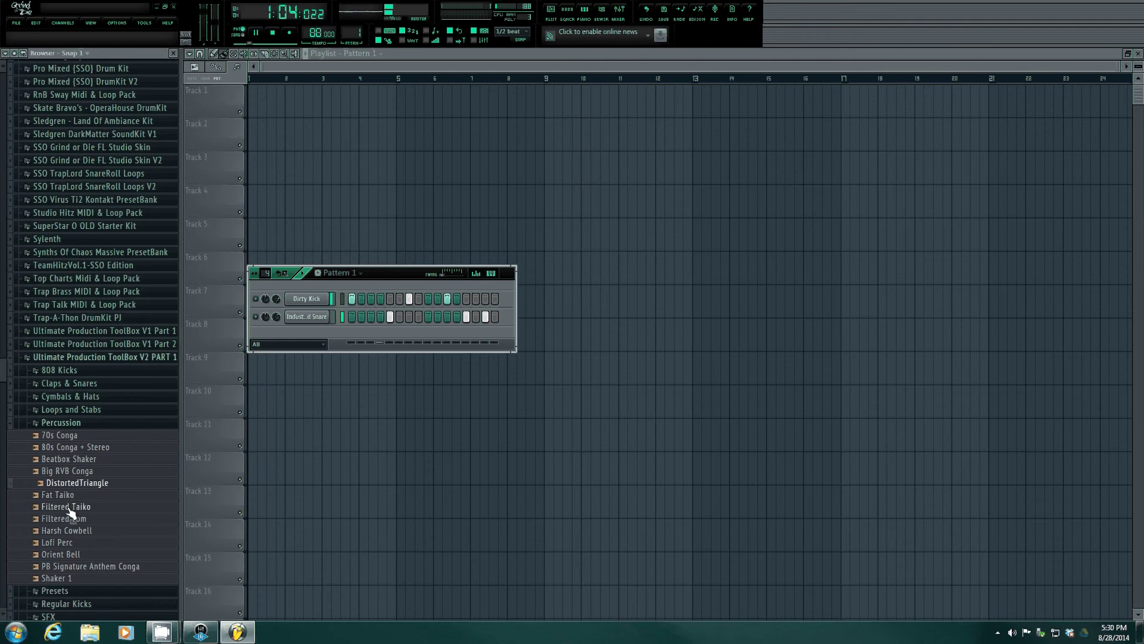
pyautogui.click(68, 497)
pyautogui.click(74, 487)
pyautogui.moveTo(73, 487); pyautogui.dragTo(295, 350)
pyautogui.click(466, 334)
pyautogui.click(485, 333)
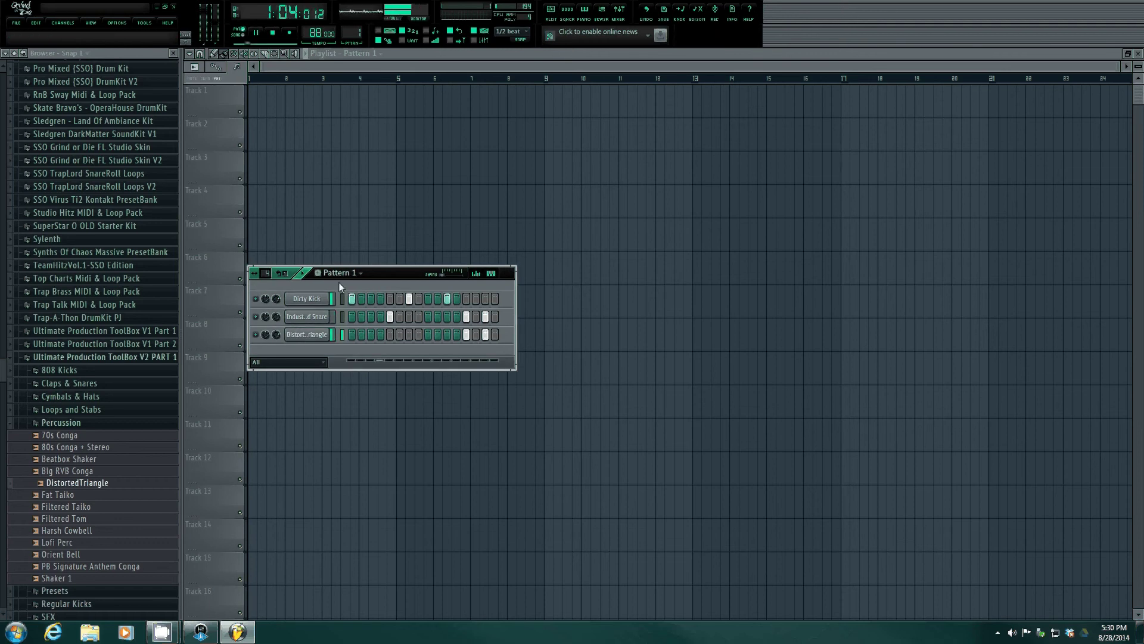
pyautogui.click(272, 40)
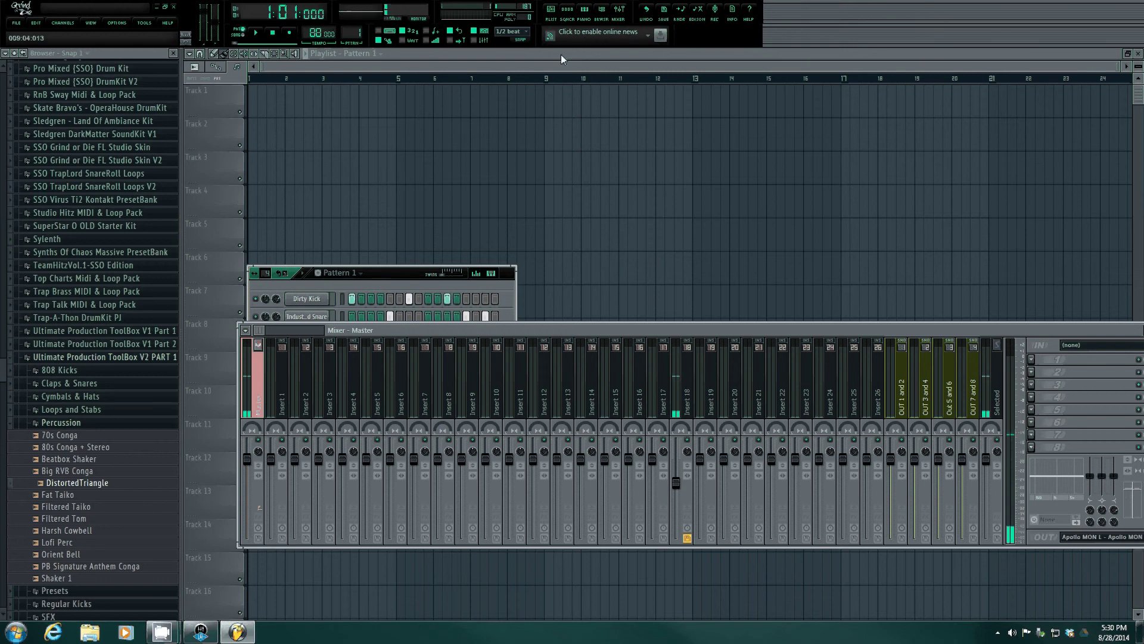
# - Show the mixer together with the step sequencer and move the step sequencer above the mixer
pyautogui.click(577, 20)
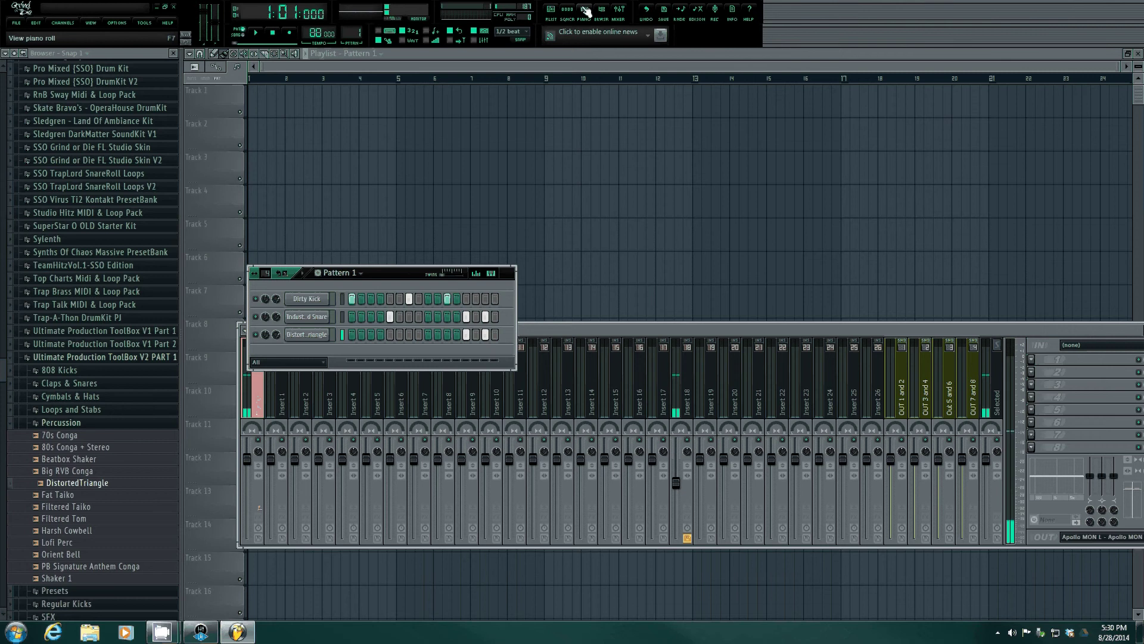
pyautogui.click(574, 19)
pyautogui.click(574, 20)
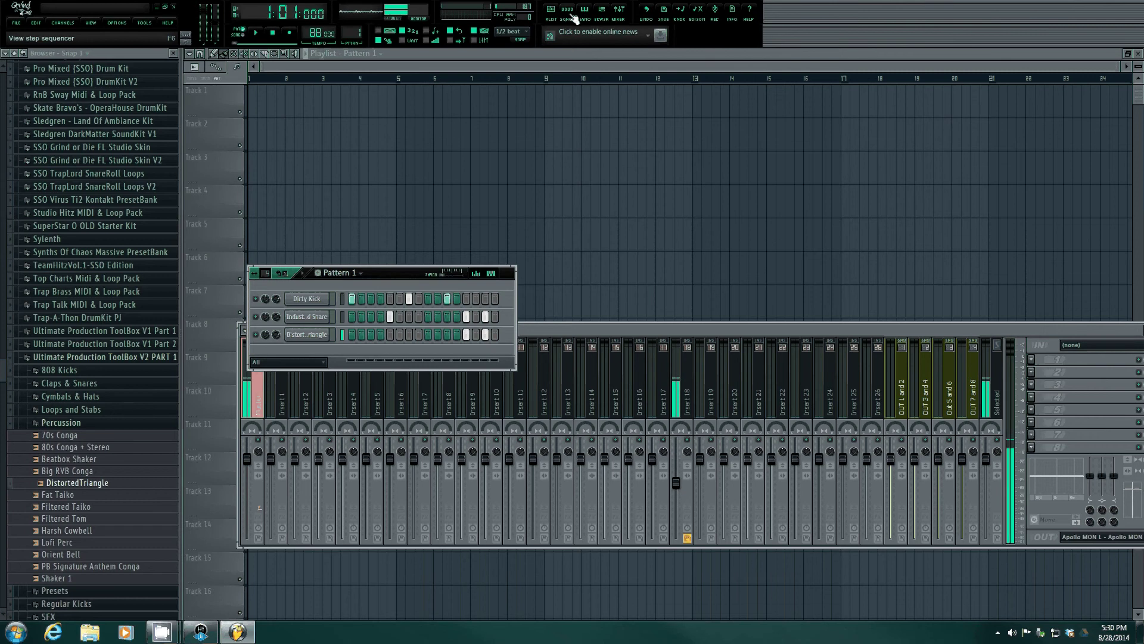
pyautogui.click(620, 11)
pyautogui.click(620, 11)
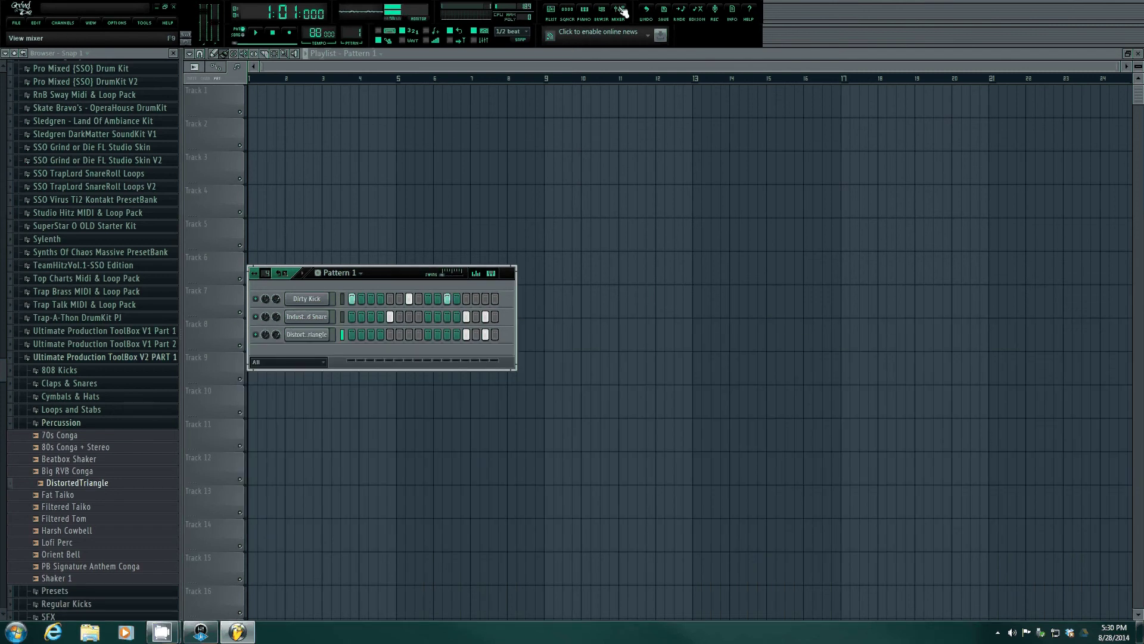
pyautogui.click(621, 10)
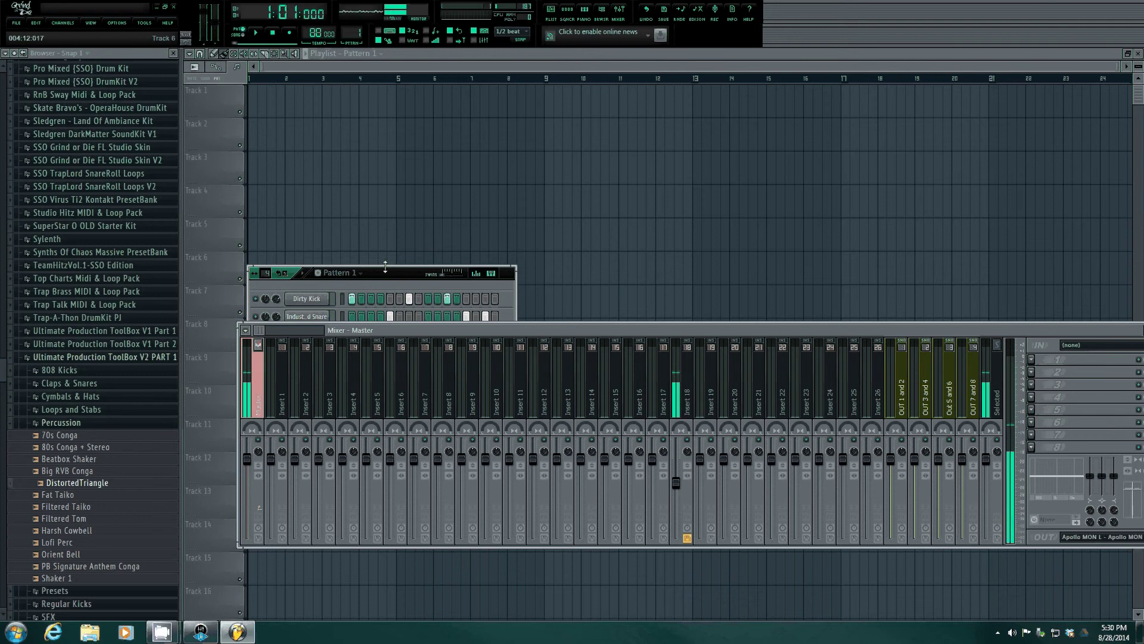
pyautogui.moveTo(386, 273); pyautogui.dragTo(454, 132)
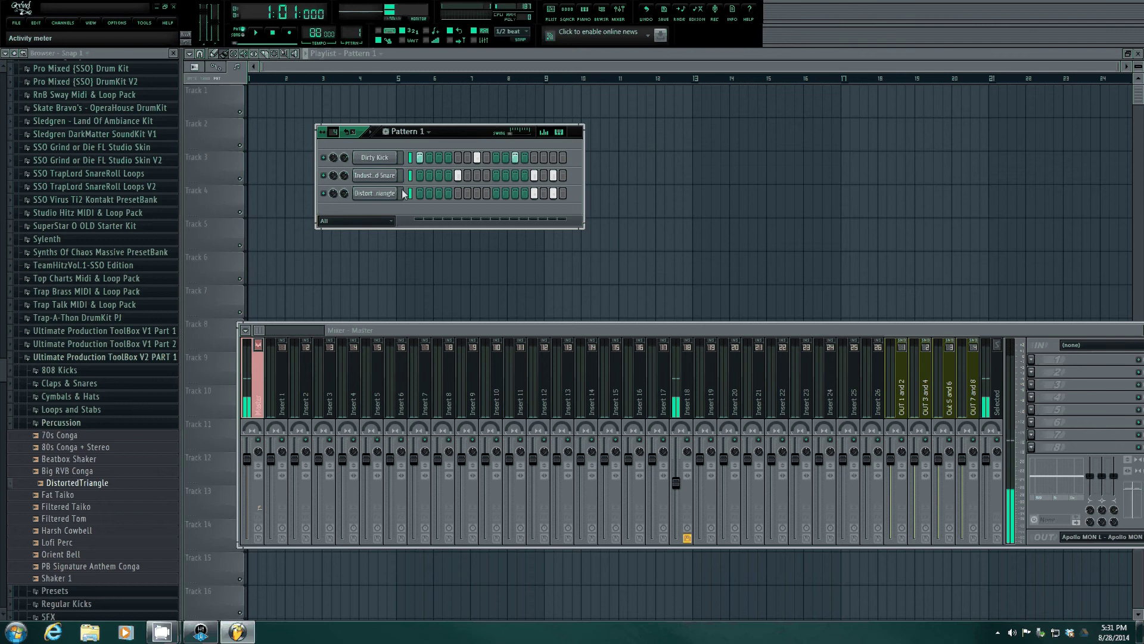
# - Link the Dirty Kick, Industry Standard Snare and DistortedTriangle channels to consecutive mixer tracks starting from Insert 1
pyautogui.click(287, 408)
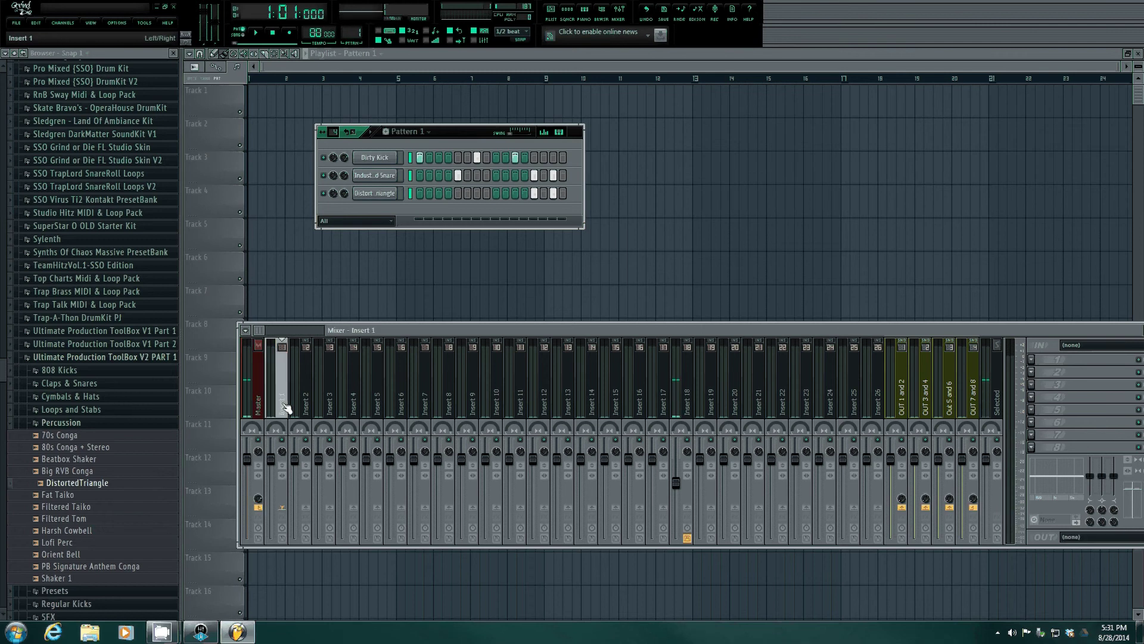
pyautogui.rightClick(288, 405)
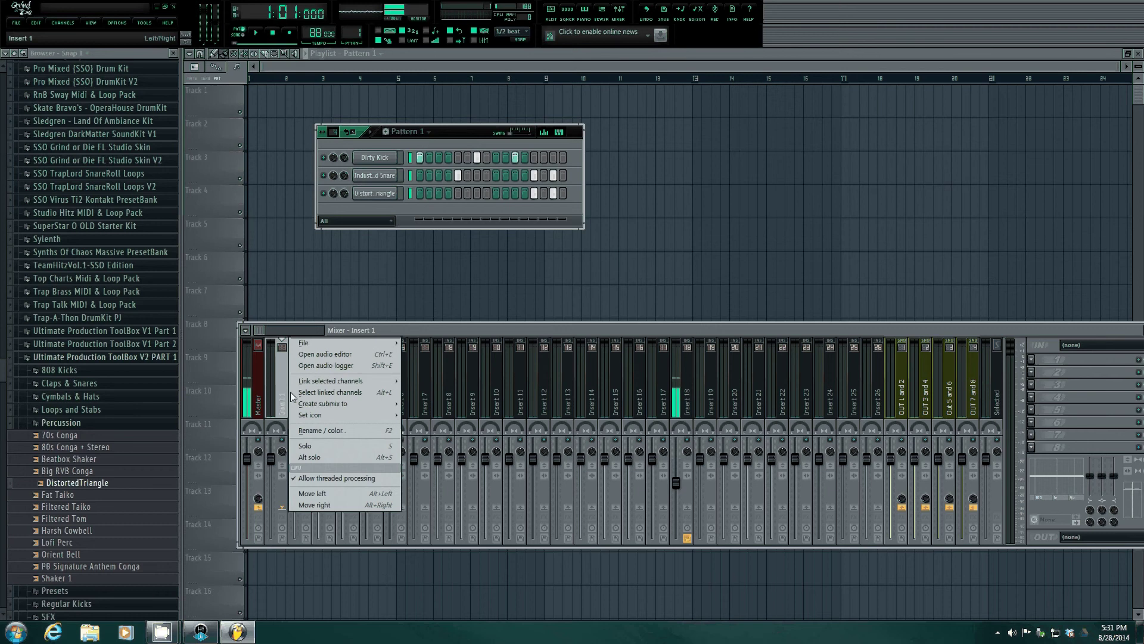
pyautogui.moveTo(334, 382)
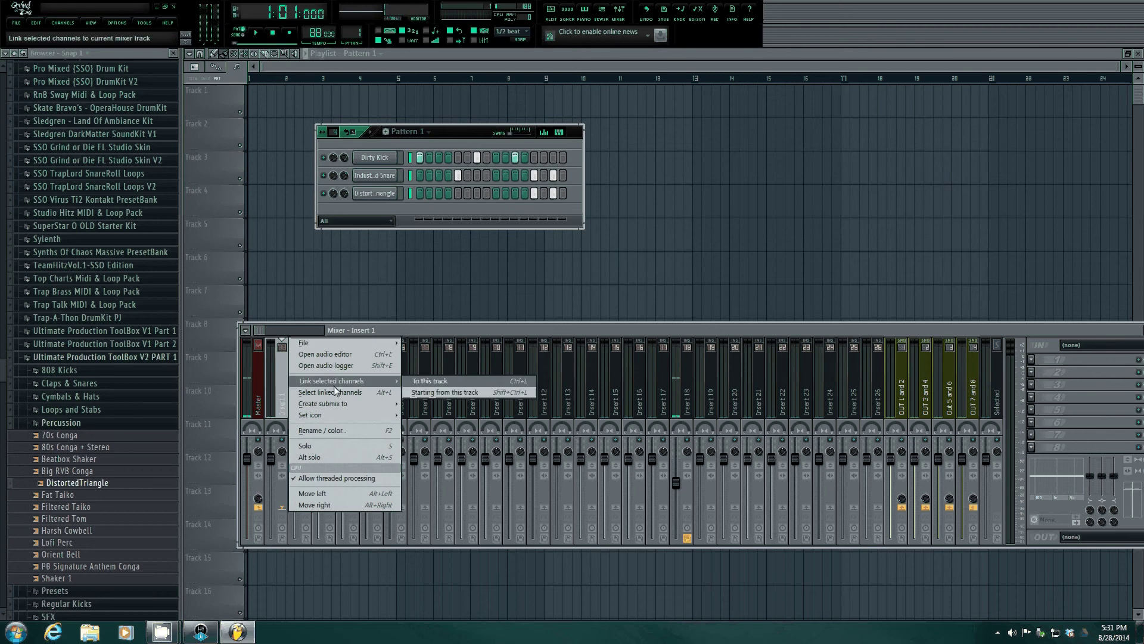
pyautogui.click(438, 382)
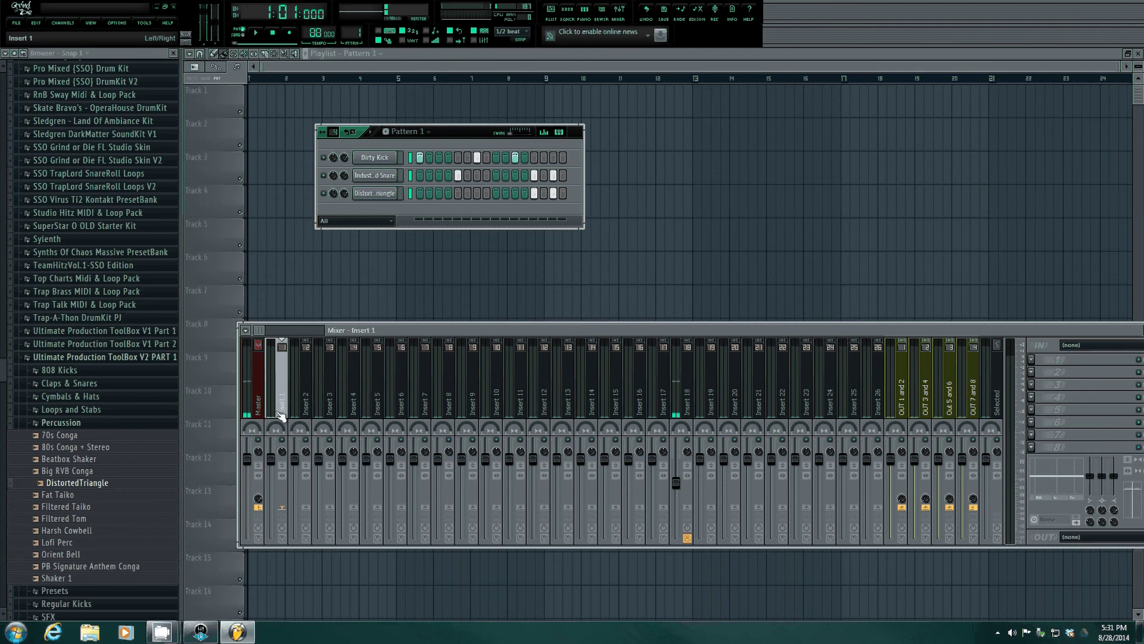
pyautogui.rightClick(281, 415)
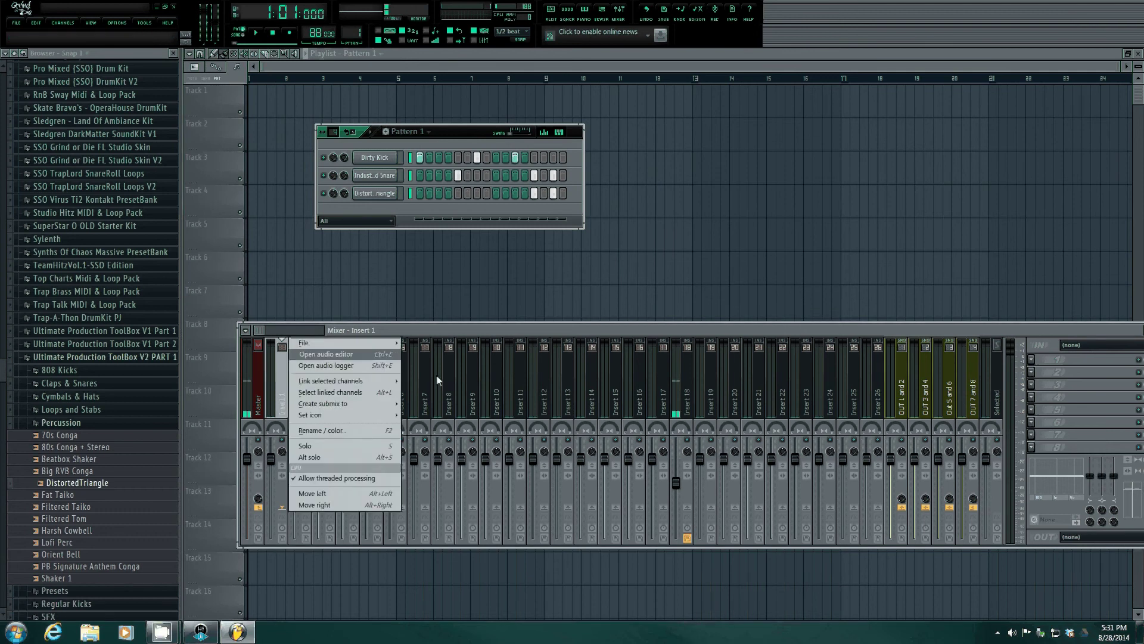
pyautogui.moveTo(366, 383)
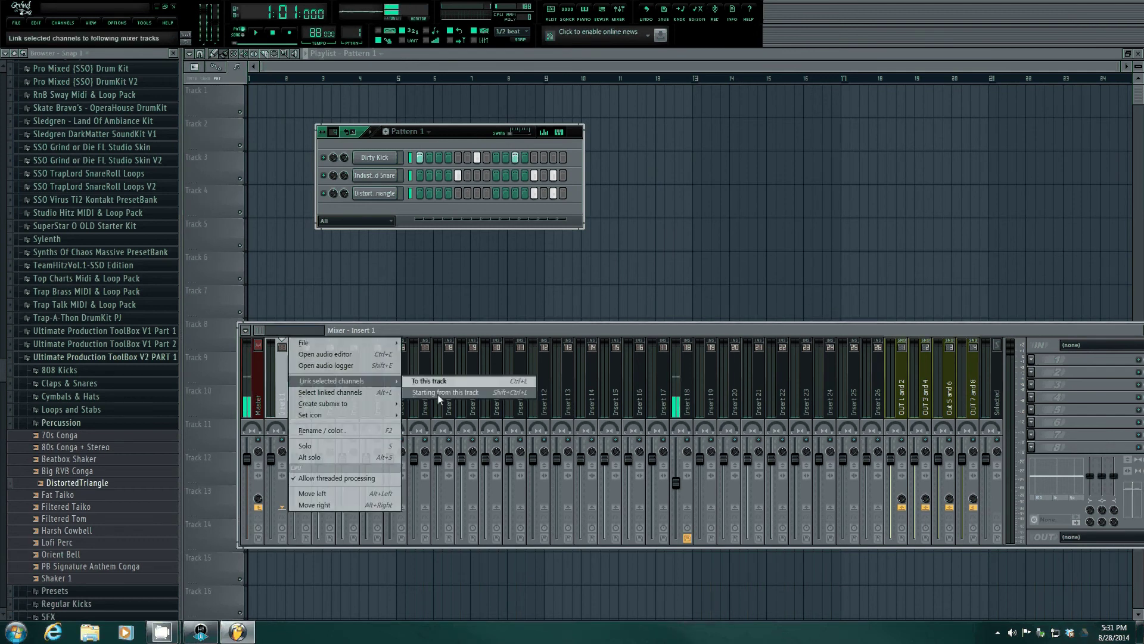
pyautogui.click(445, 392)
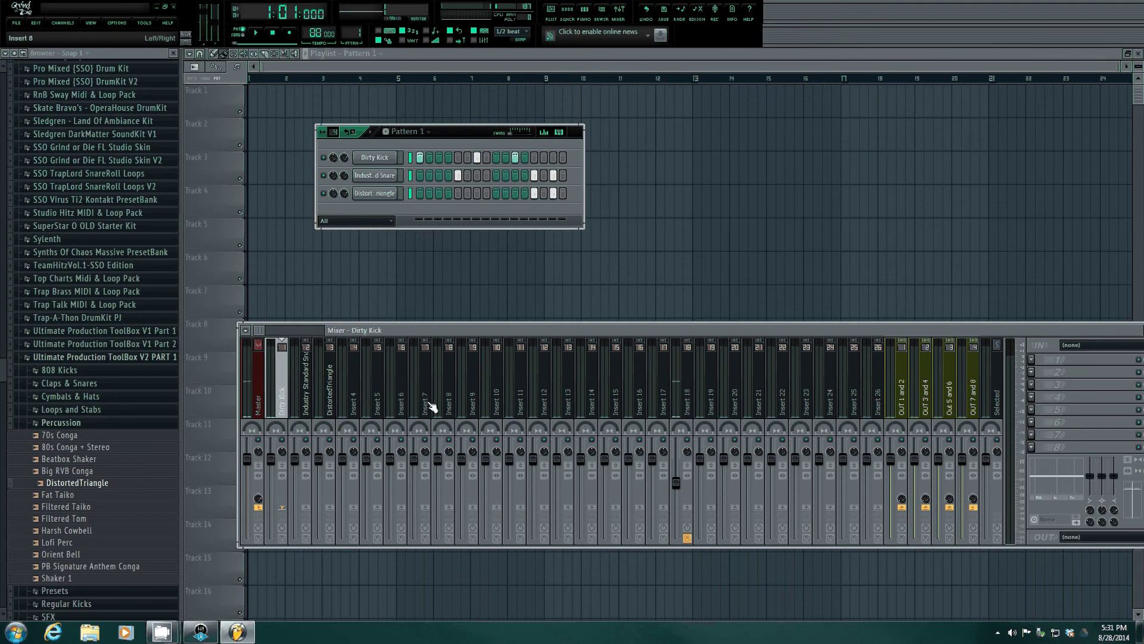
# - Resume playback and load Fruity Parametric EQ 2 into the first effect slot of the DistortedTriangle mixer track
pyautogui.click(257, 37)
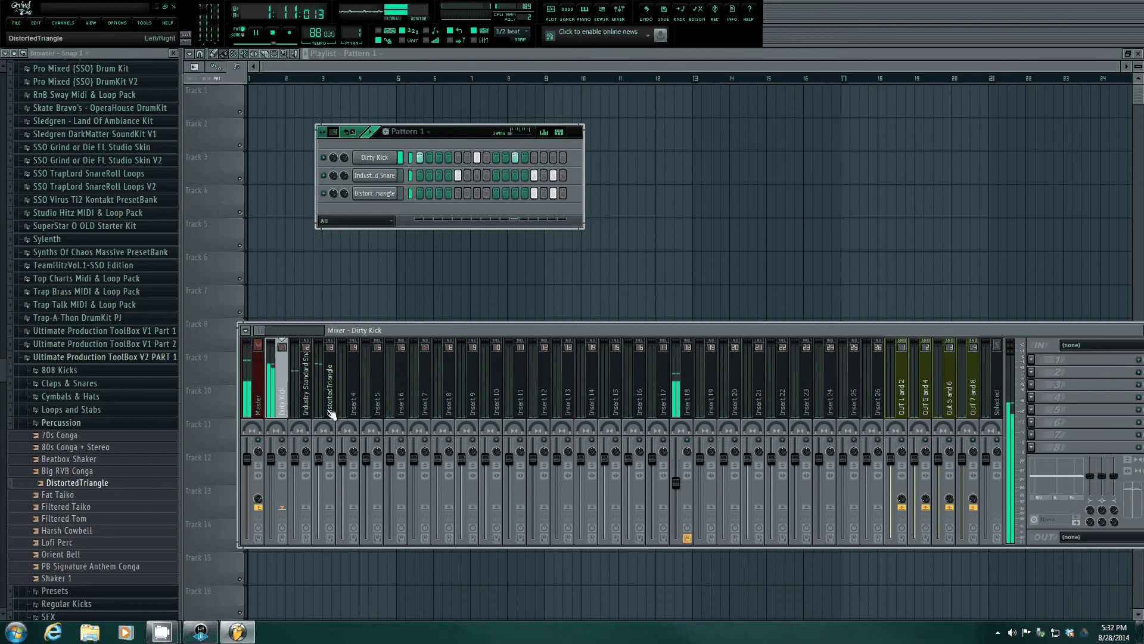
pyautogui.click(331, 415)
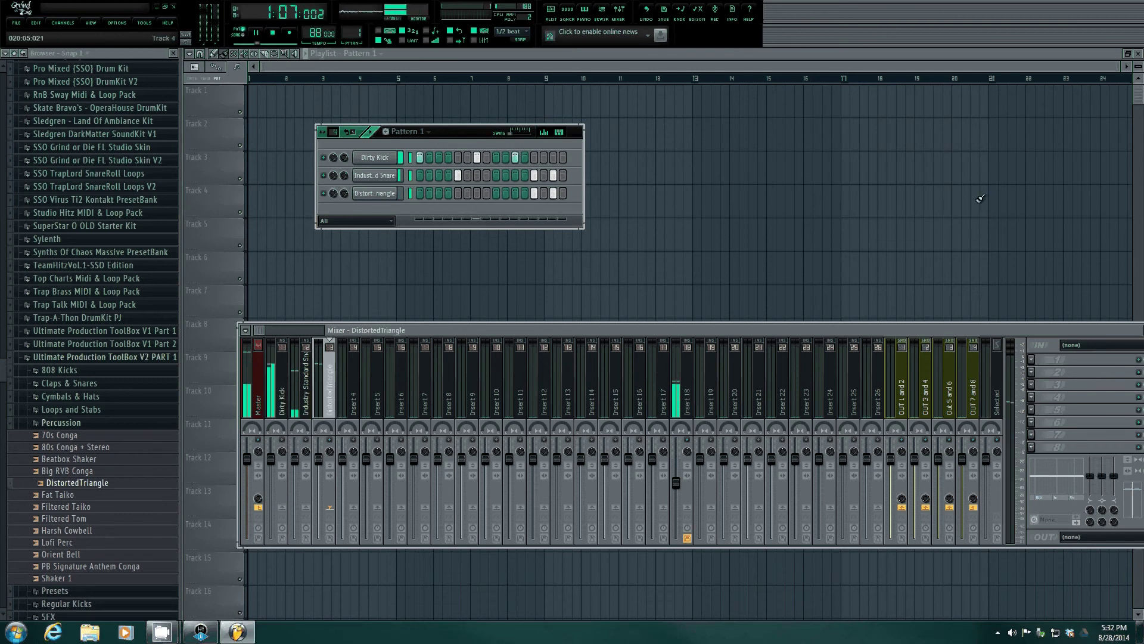
pyautogui.moveTo(985, 335); pyautogui.dragTo(781, 355)
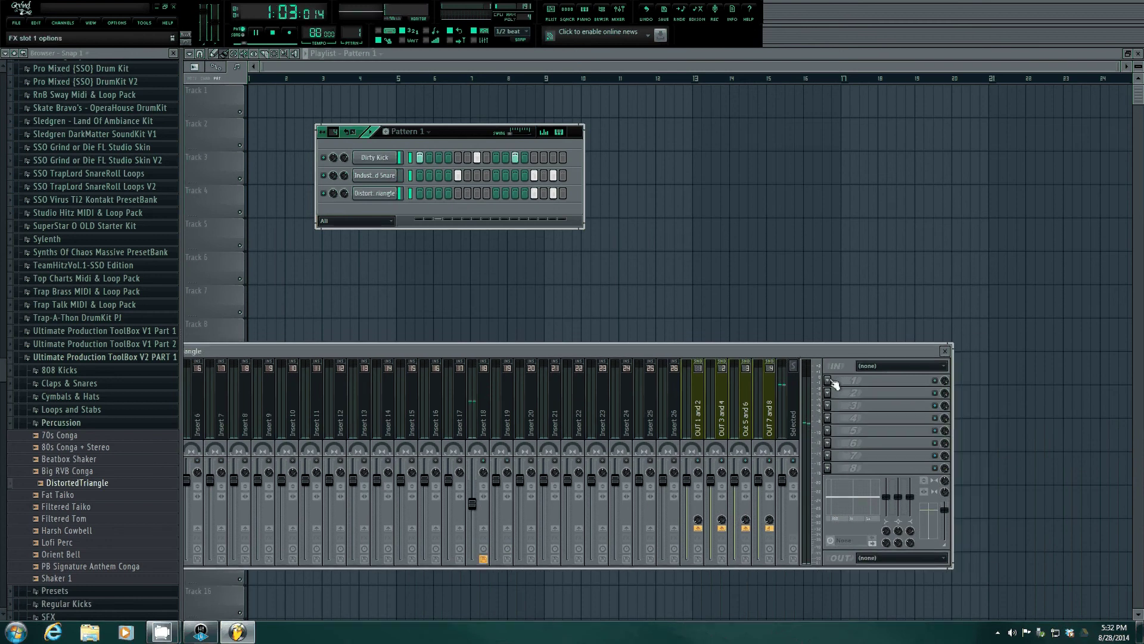
pyautogui.click(833, 382)
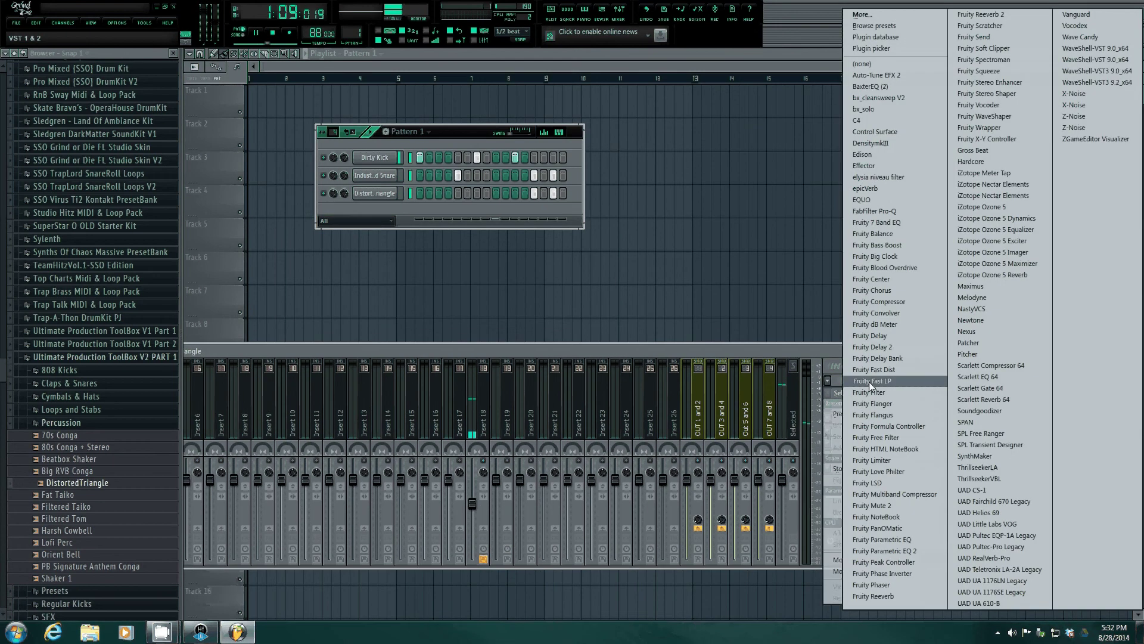
pyautogui.click(864, 549)
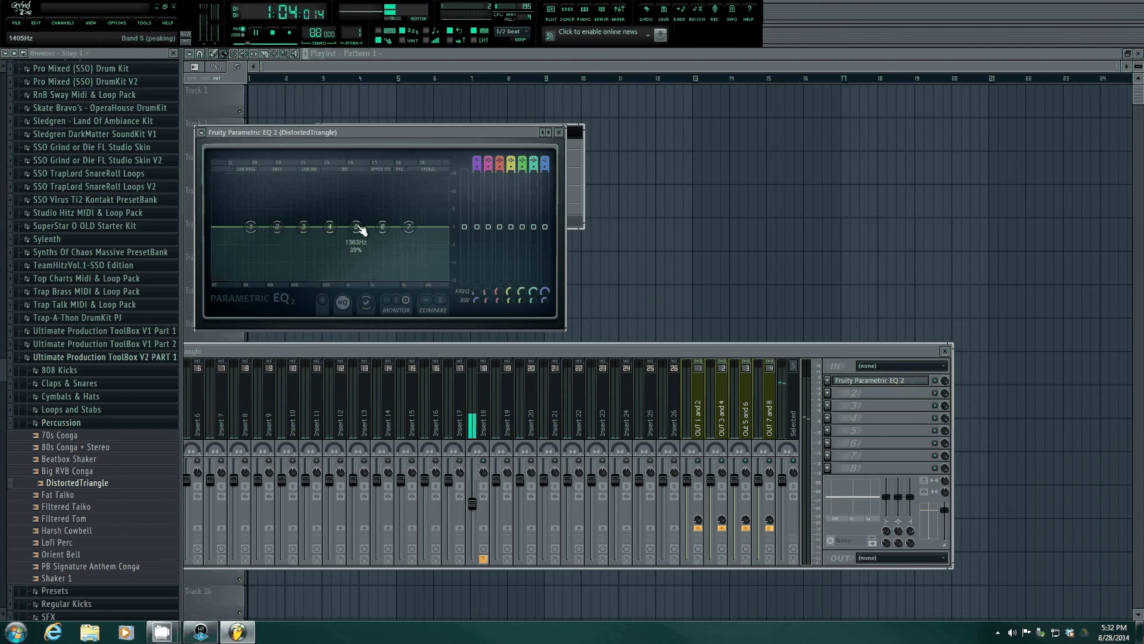
# - Cut band 5 deeply in DistortedTriangle's equalizer, close it, and reposition the mixer so its first tracks are in view
pyautogui.moveTo(362, 231); pyautogui.dragTo(371, 315)
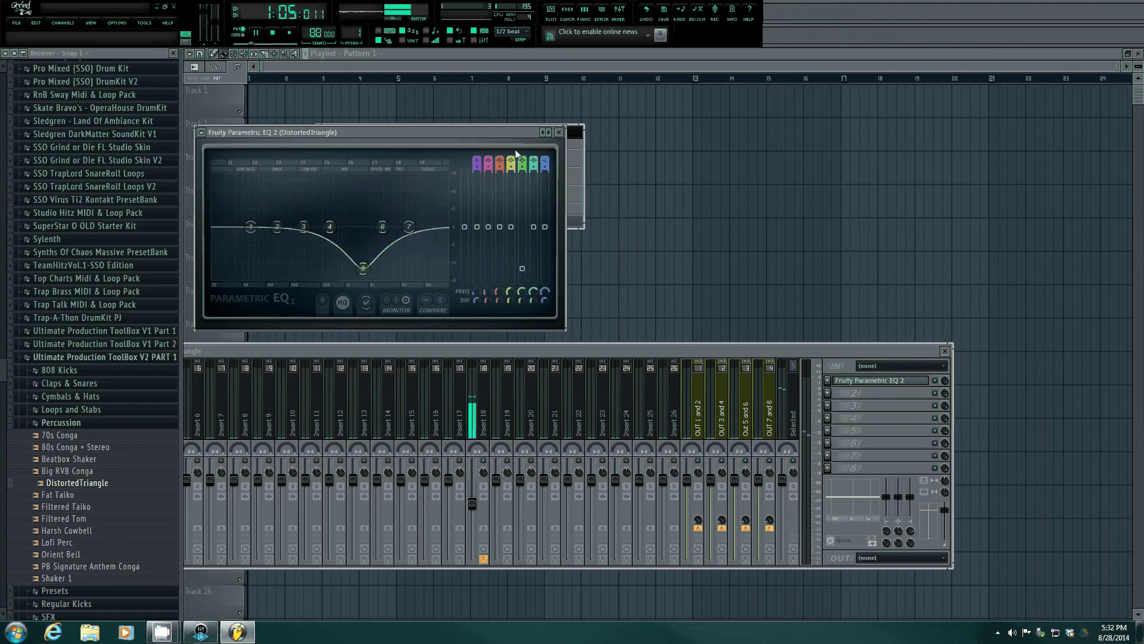
pyautogui.click(559, 132)
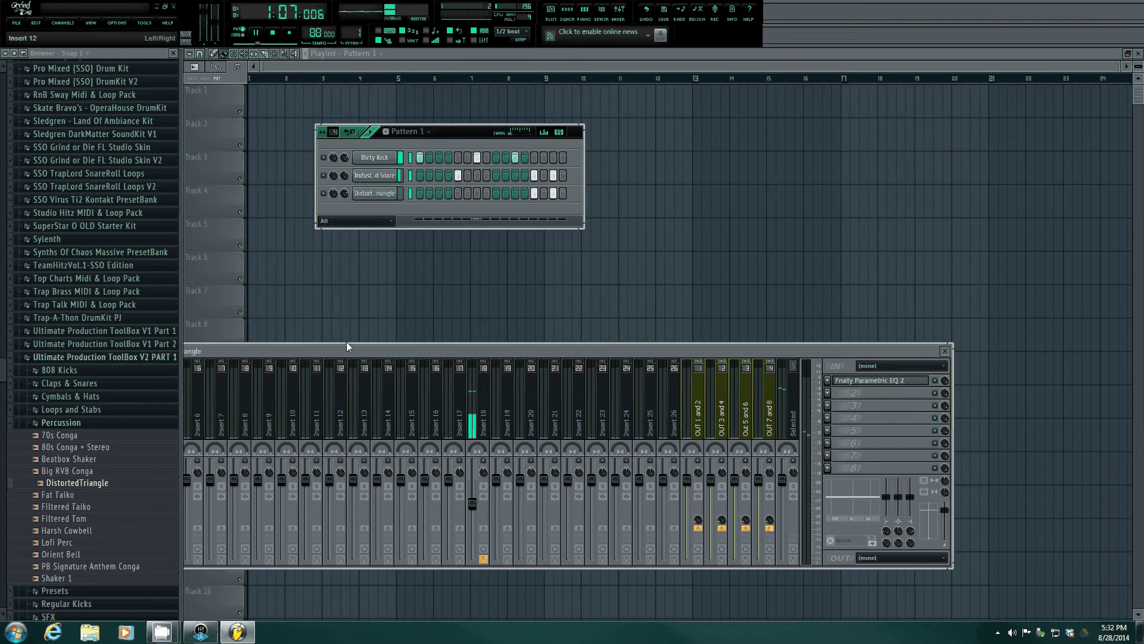
pyautogui.moveTo(357, 347); pyautogui.dragTo(484, 317)
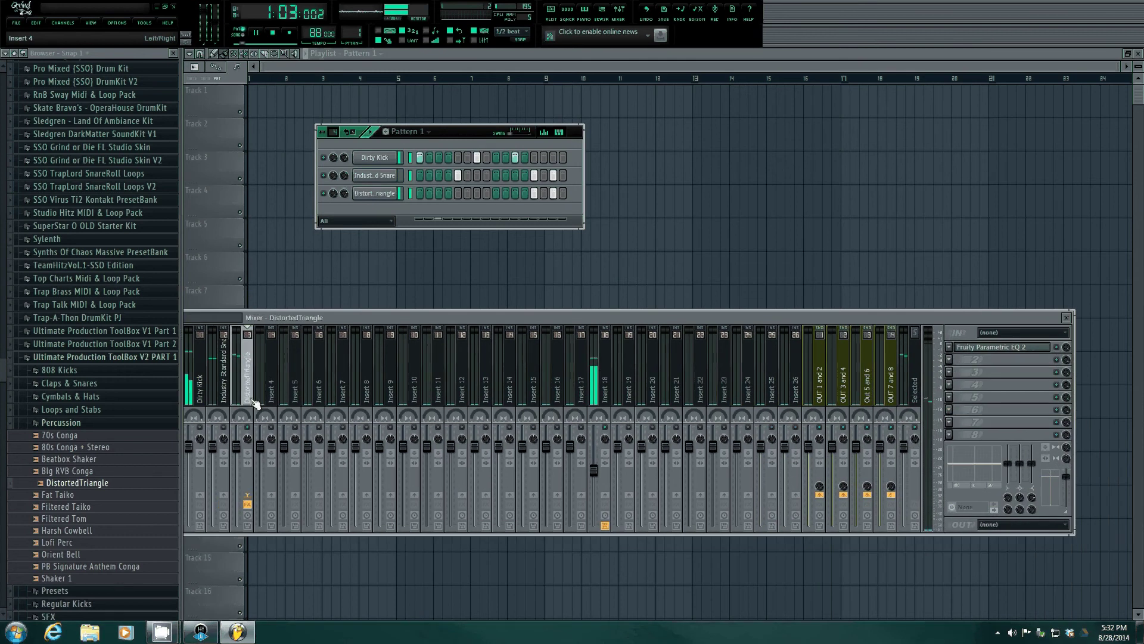
pyautogui.moveTo(336, 309); pyautogui.dragTo(449, 286)
pyautogui.click(384, 210)
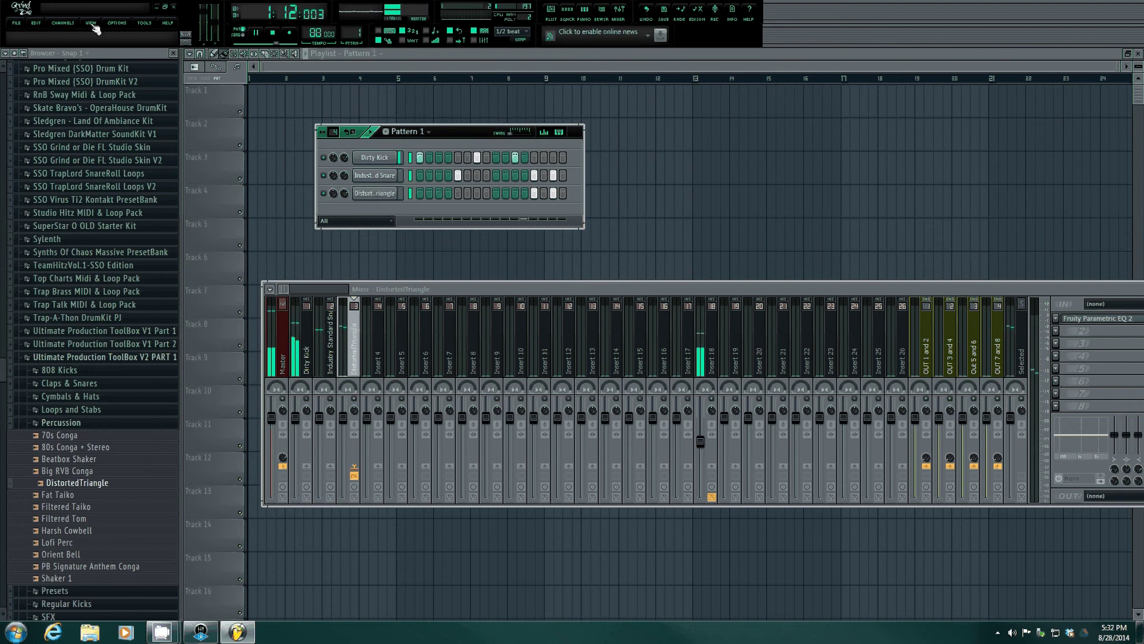
# - Add a Nexus instrument channel, load the PD Borellian Afterglow preset from Epic Pads, and close the plugin window
pyautogui.click(64, 23)
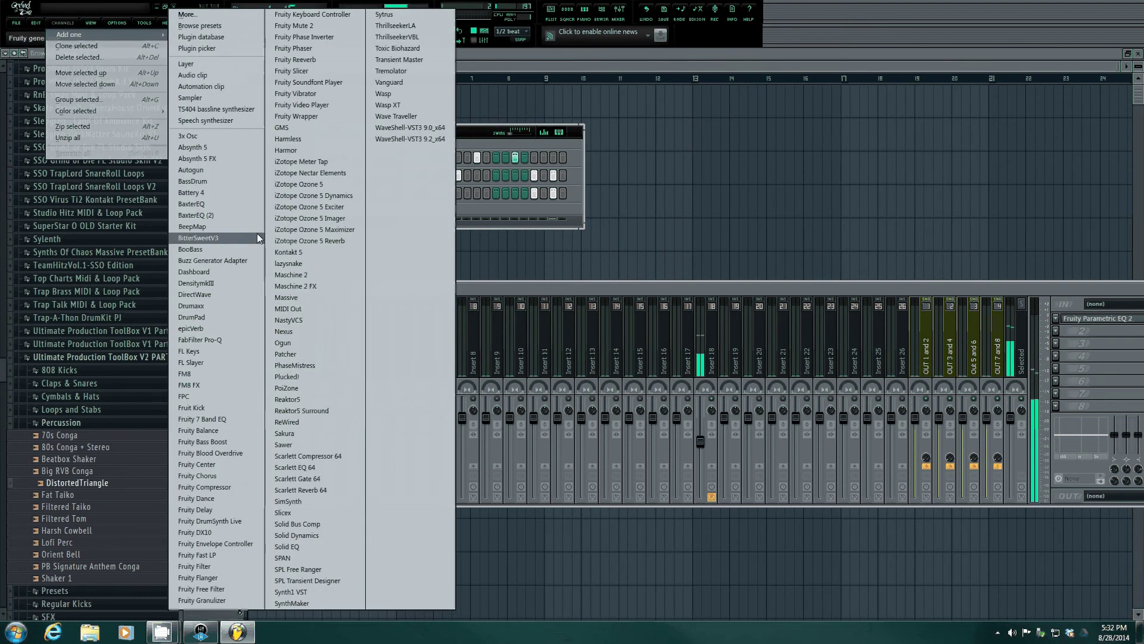
pyautogui.click(312, 333)
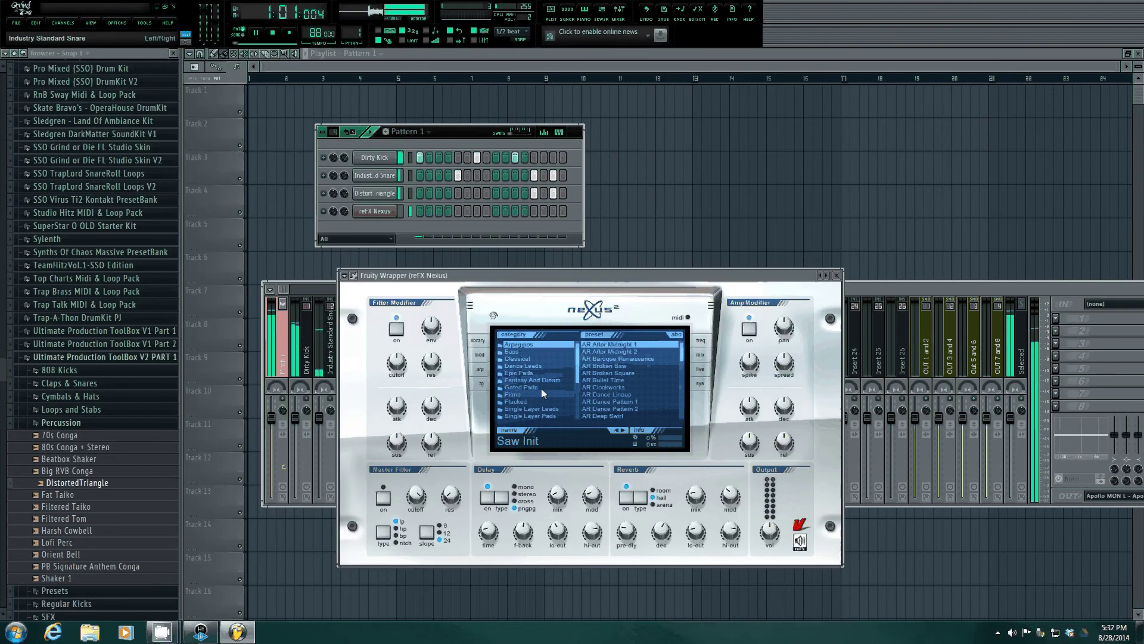
pyautogui.click(534, 373)
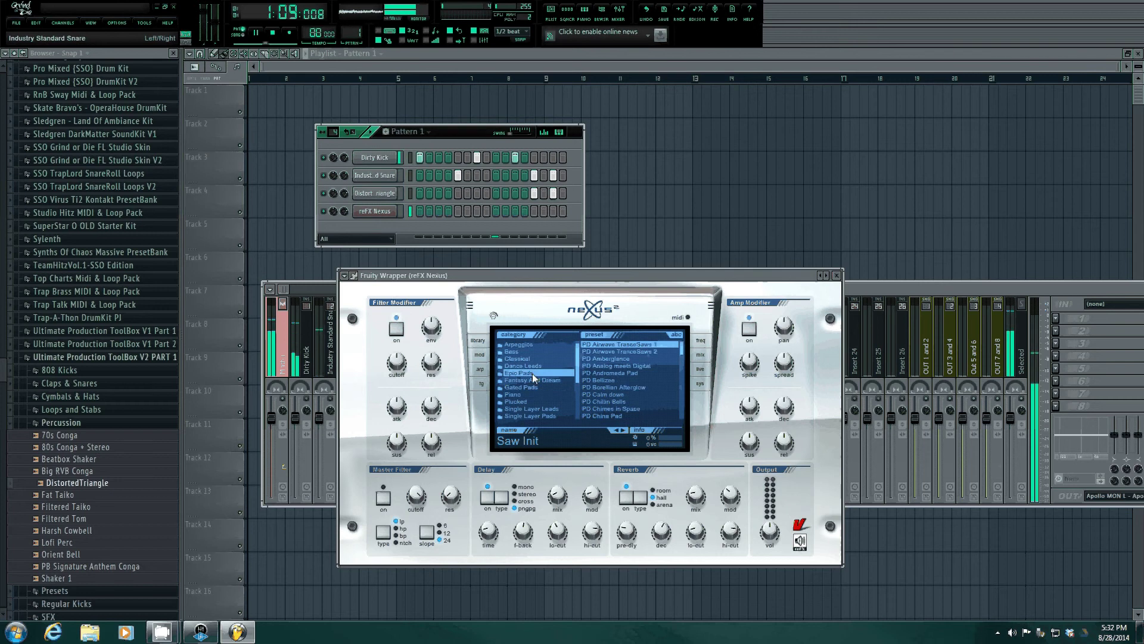
pyautogui.click(607, 387)
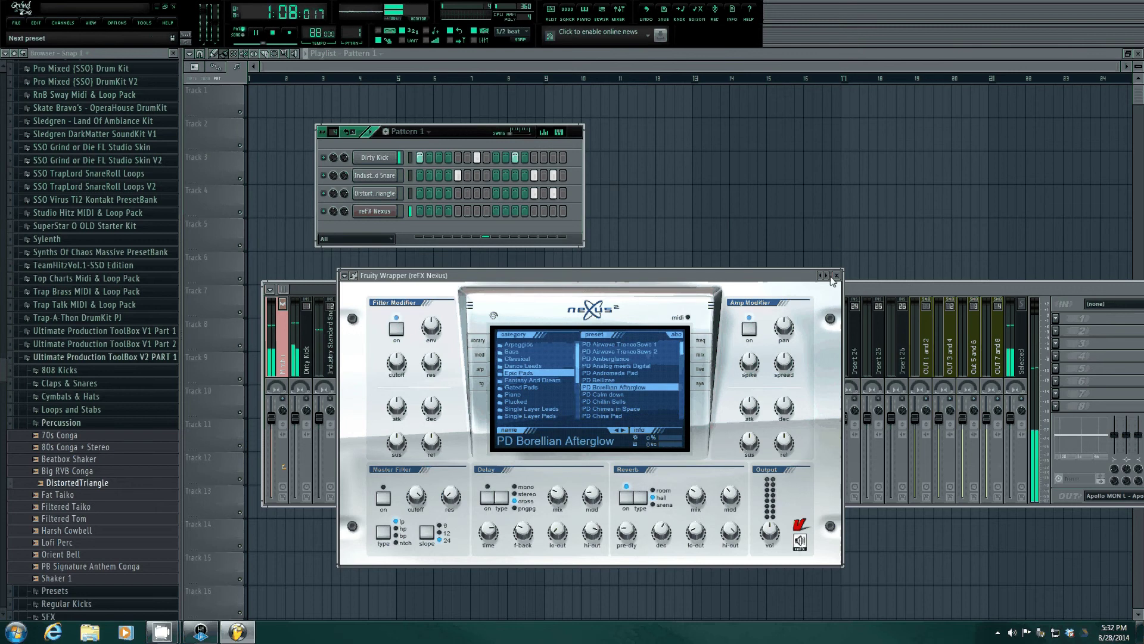
pyautogui.click(836, 276)
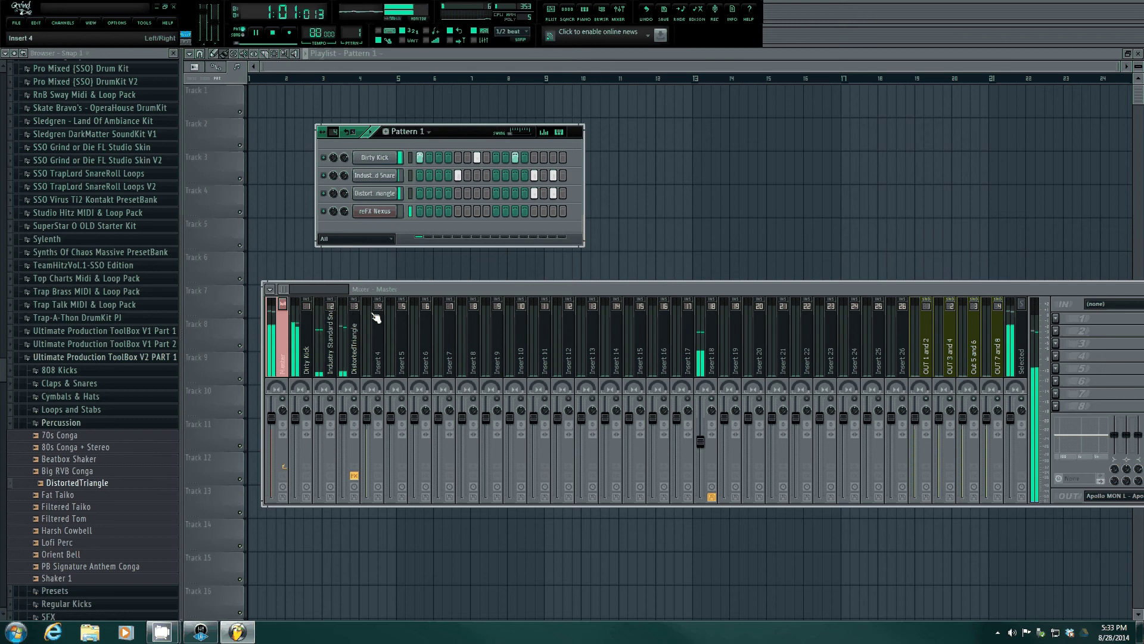
# - Enable recording, record a short phrase on the reFX Nexus channel, and stop playback
pyautogui.click(294, 32)
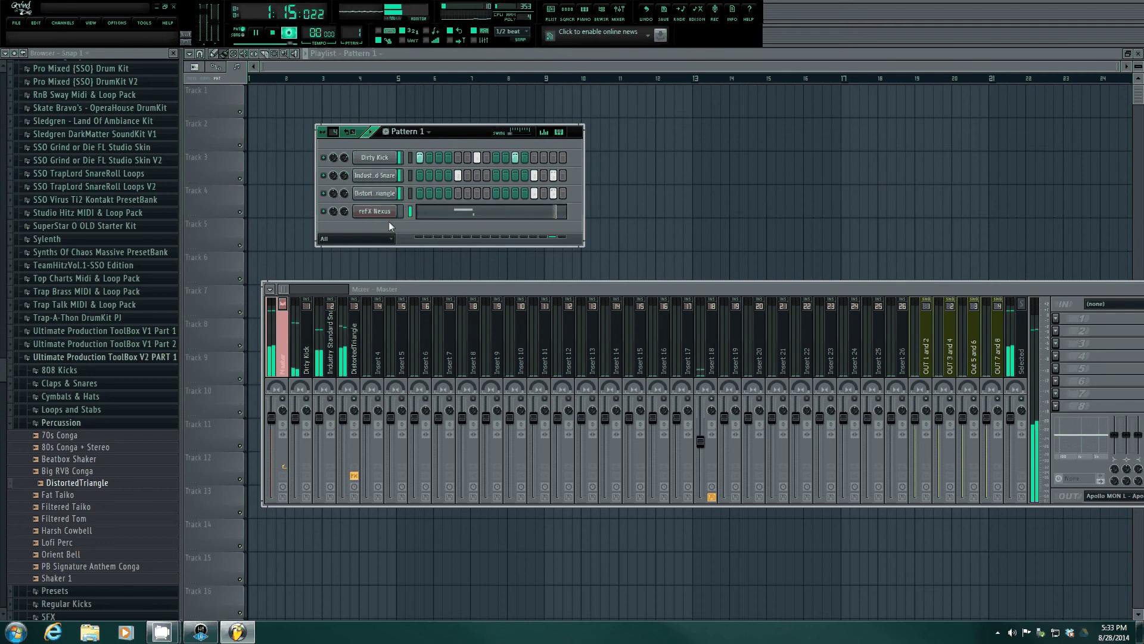
pyautogui.press('space')
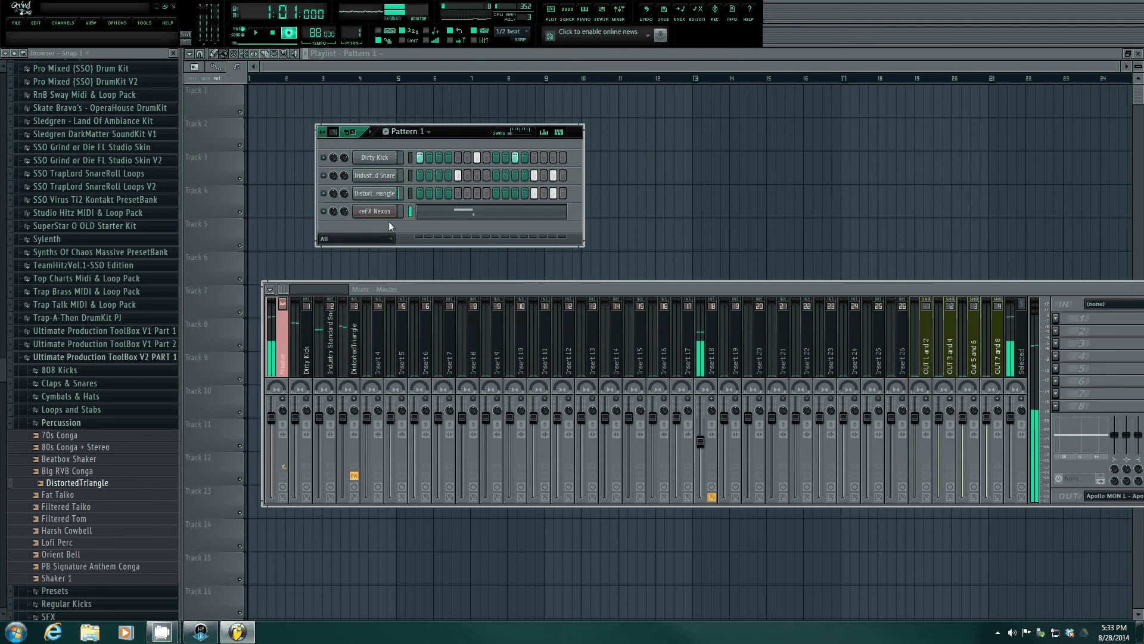
# - Delete all recorded notes from the reFX Nexus piano roll and bring back the mixer and step sequencer
pyautogui.click(458, 216)
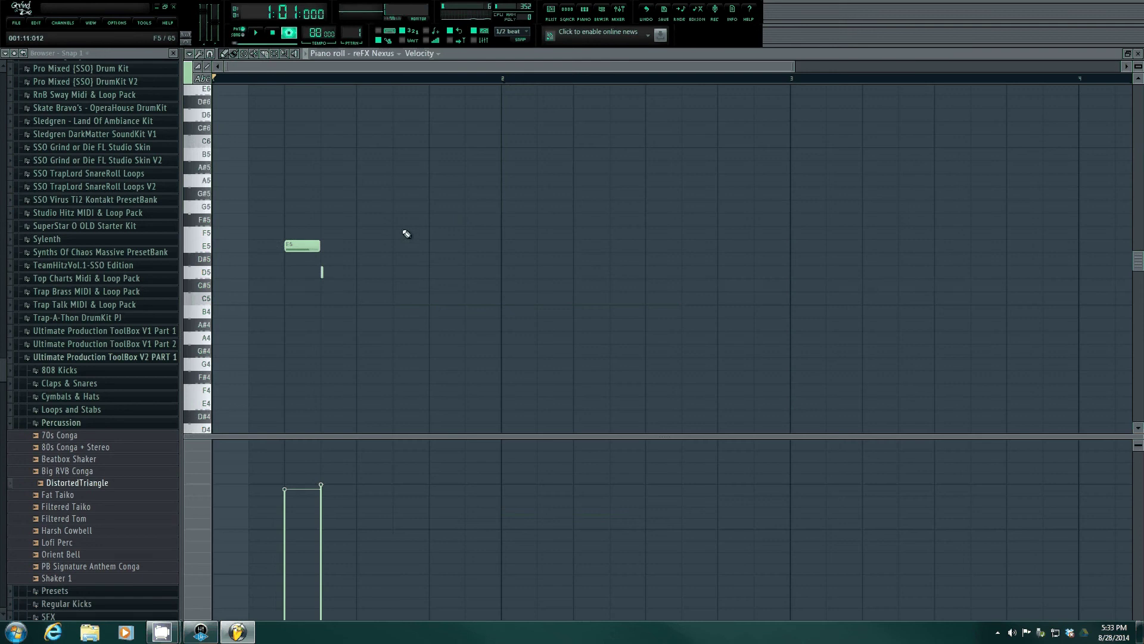
pyautogui.click(384, 286)
pyautogui.rightClick(419, 287)
pyautogui.moveTo(442, 189); pyautogui.dragTo(178, 328)
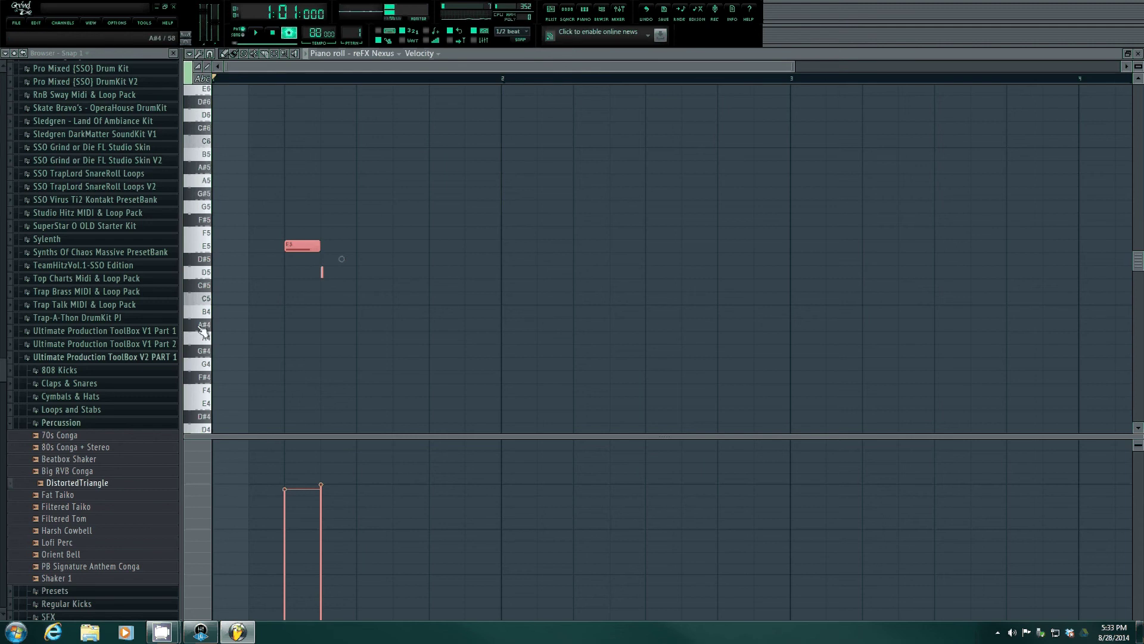
pyautogui.press('Delete')
pyautogui.press('F9')
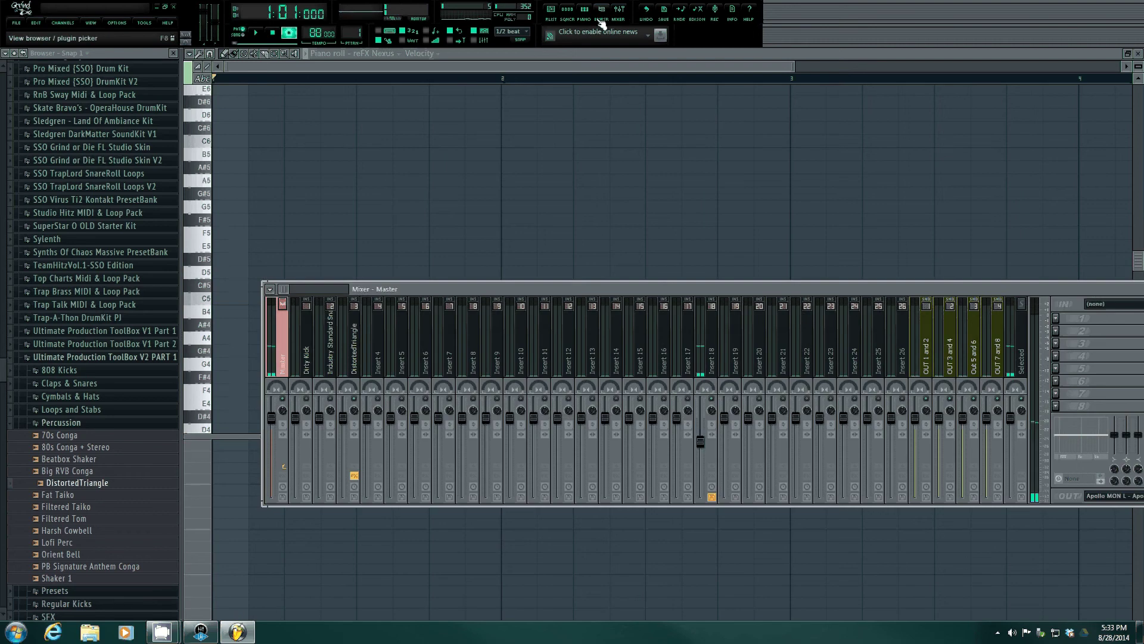
pyautogui.click(576, 19)
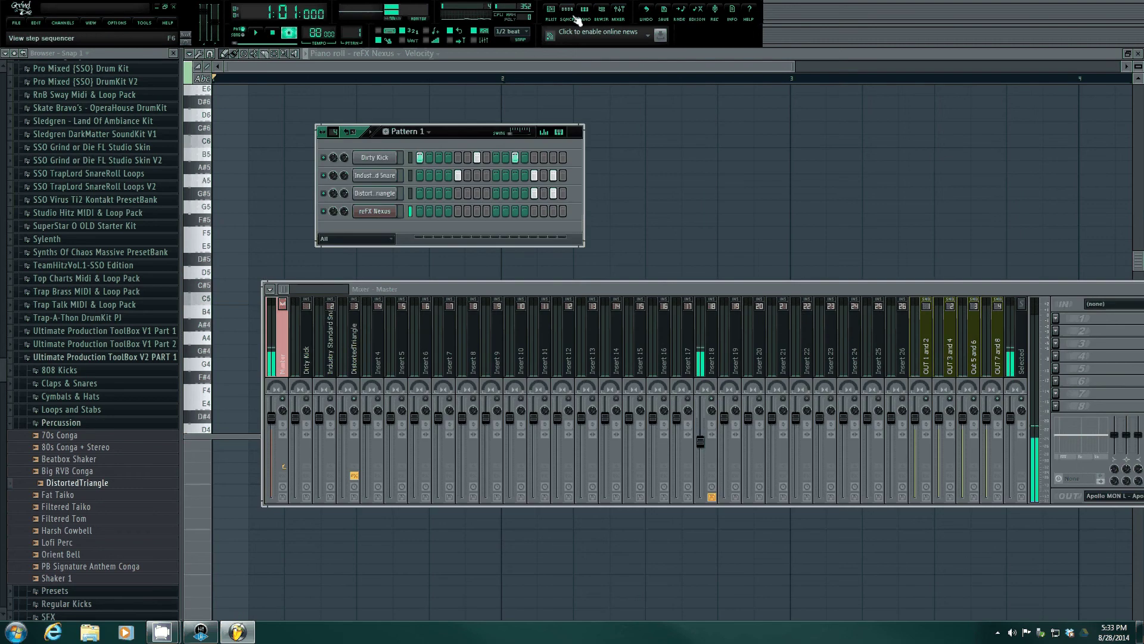
# - Load the PL BellStrings preset from the Plucked category in reFX Nexus
pyautogui.click(376, 212)
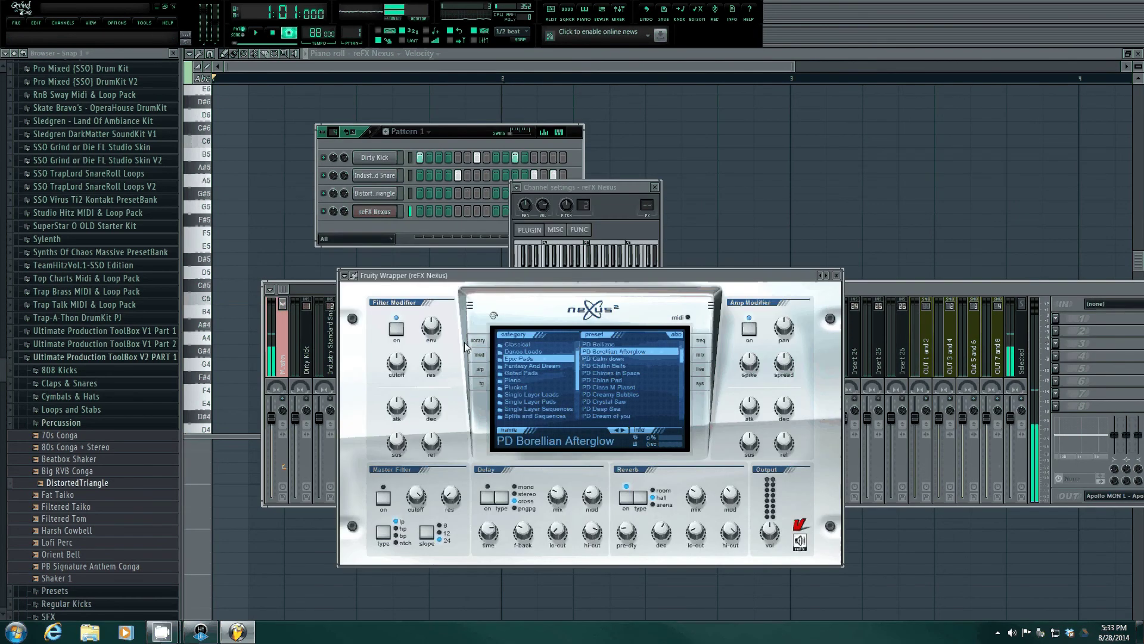
pyautogui.click(516, 387)
pyautogui.click(602, 366)
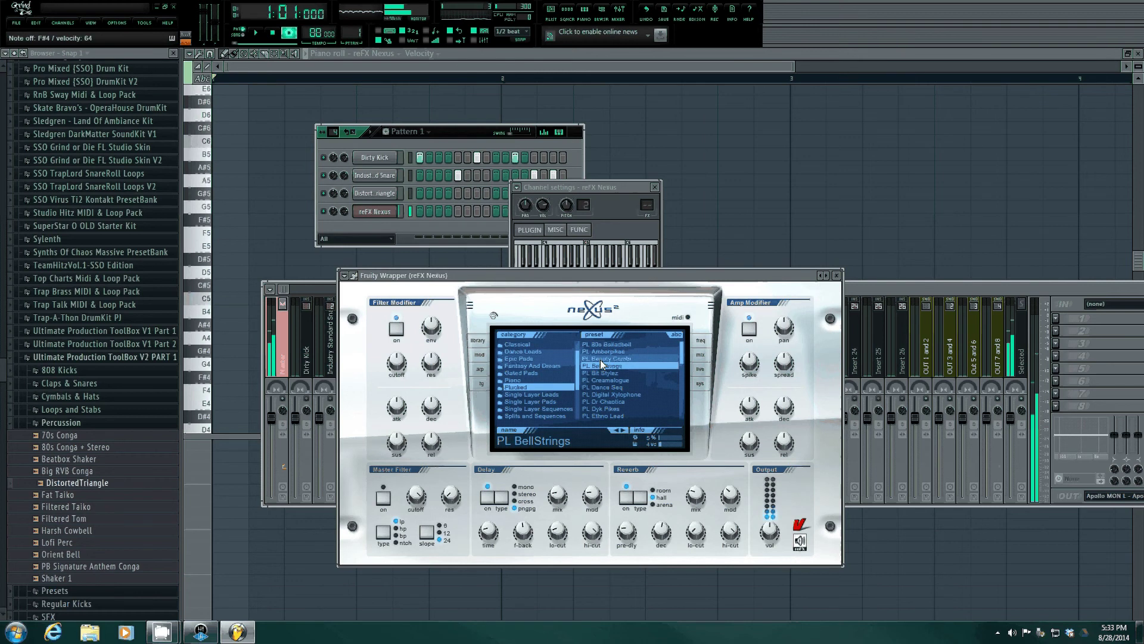
# - Record a short reFX Nexus phrase over the pattern, close the plugin window, and move the step sequencer clear of the mixer
pyautogui.click(479, 155)
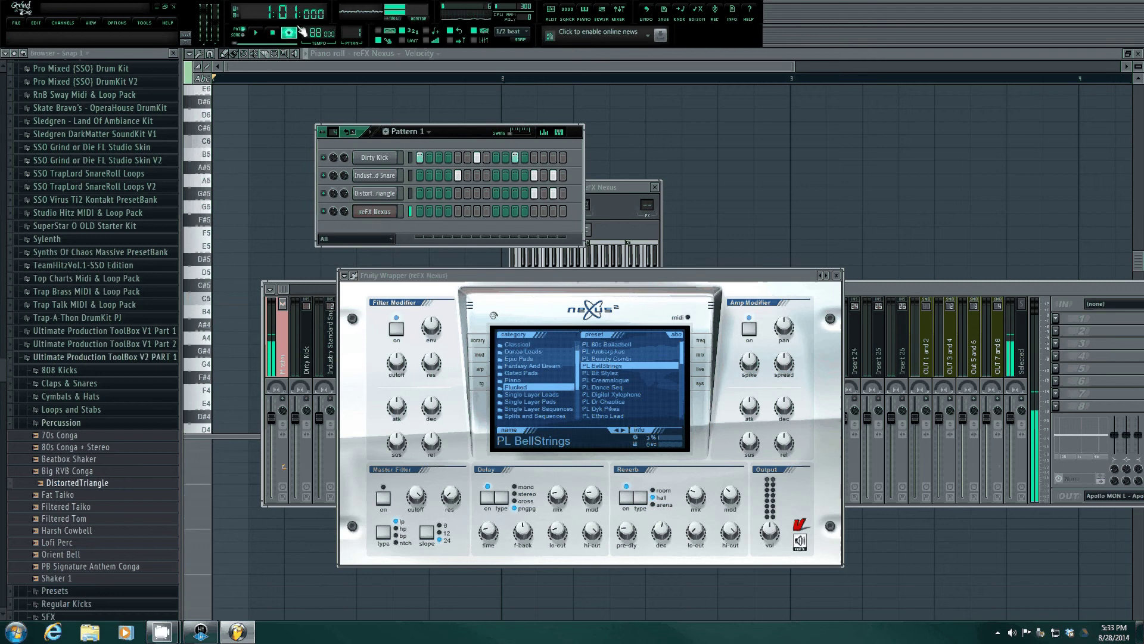
pyautogui.click(257, 35)
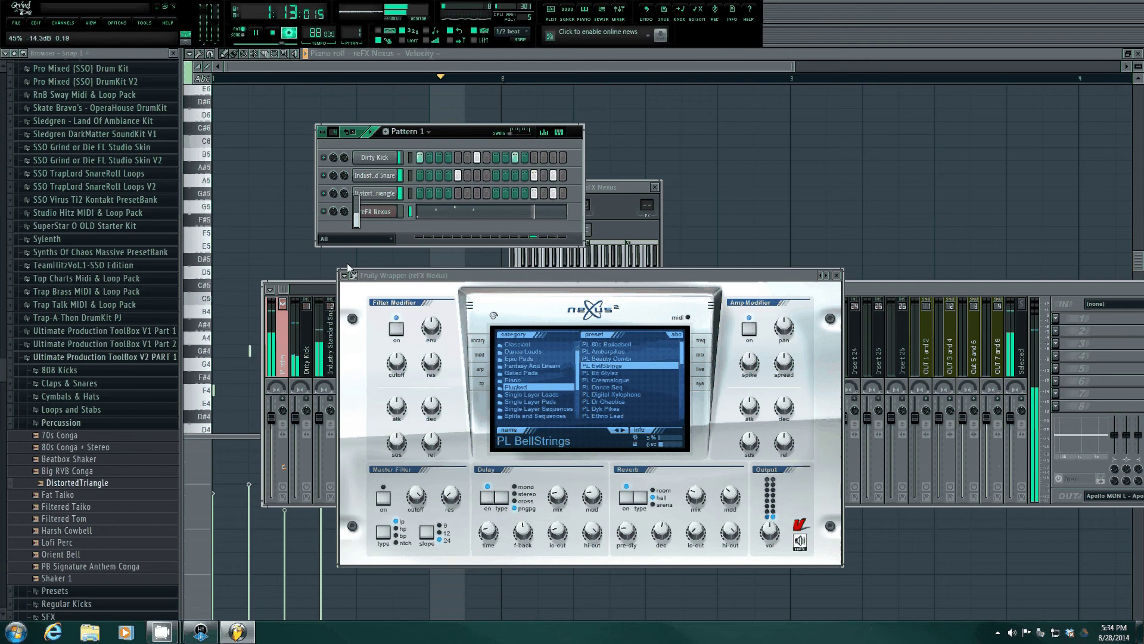
pyautogui.click(838, 275)
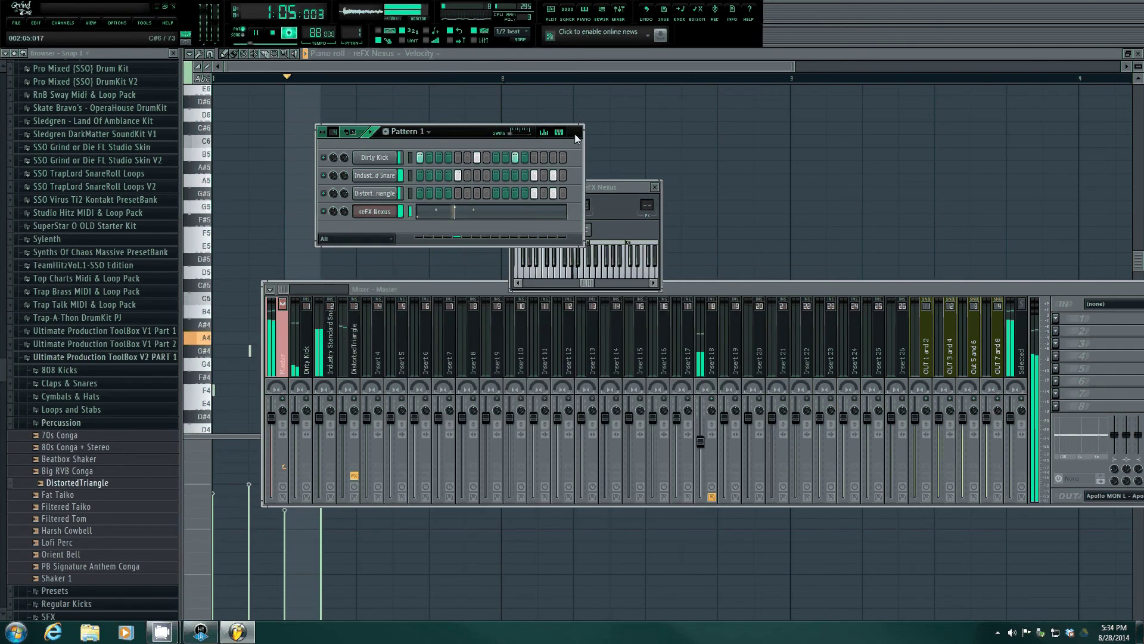
pyautogui.moveTo(575, 134); pyautogui.dragTo(1022, 97)
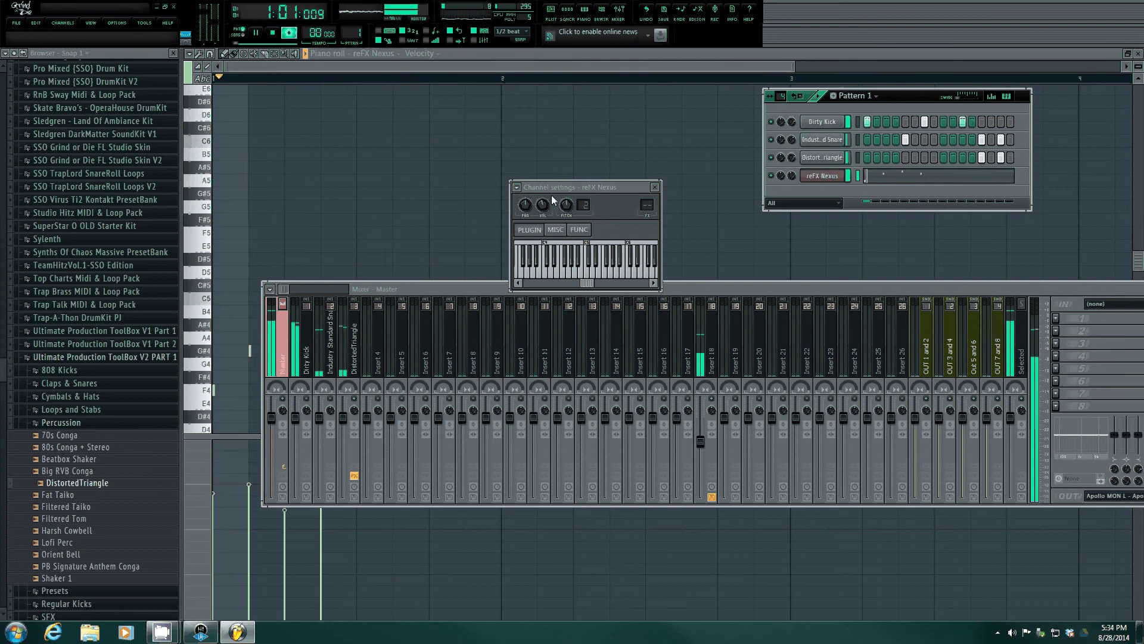
# - Reopen the reFX Nexus channel settings, move them above the mixer, and close the plugin window
pyautogui.click(655, 188)
pyautogui.click(823, 176)
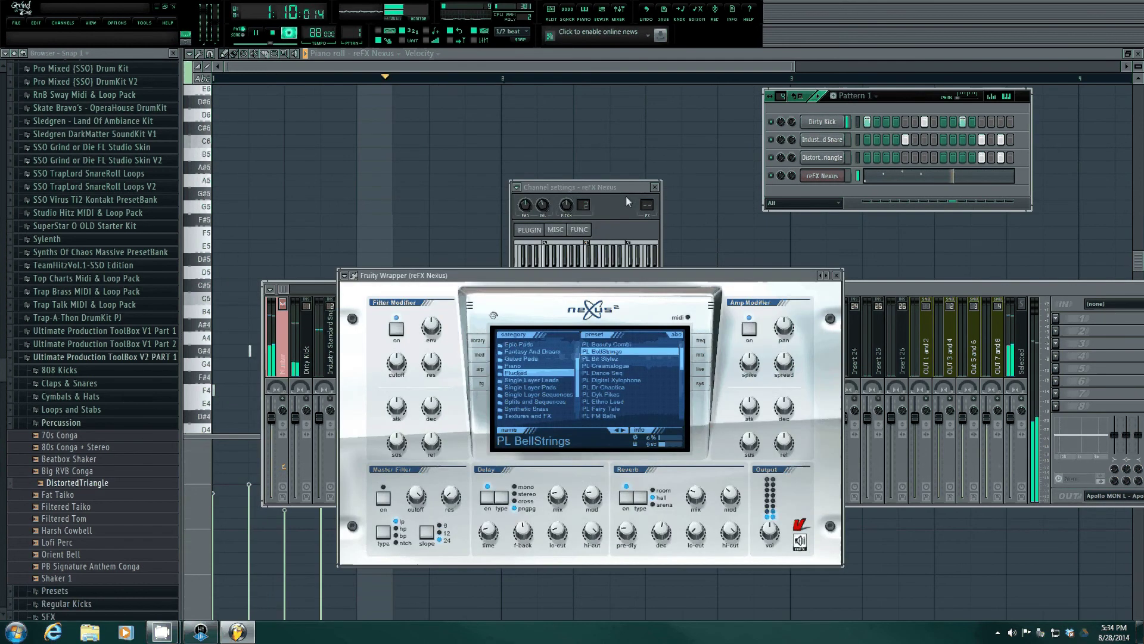
pyautogui.moveTo(549, 184); pyautogui.dragTo(516, 148)
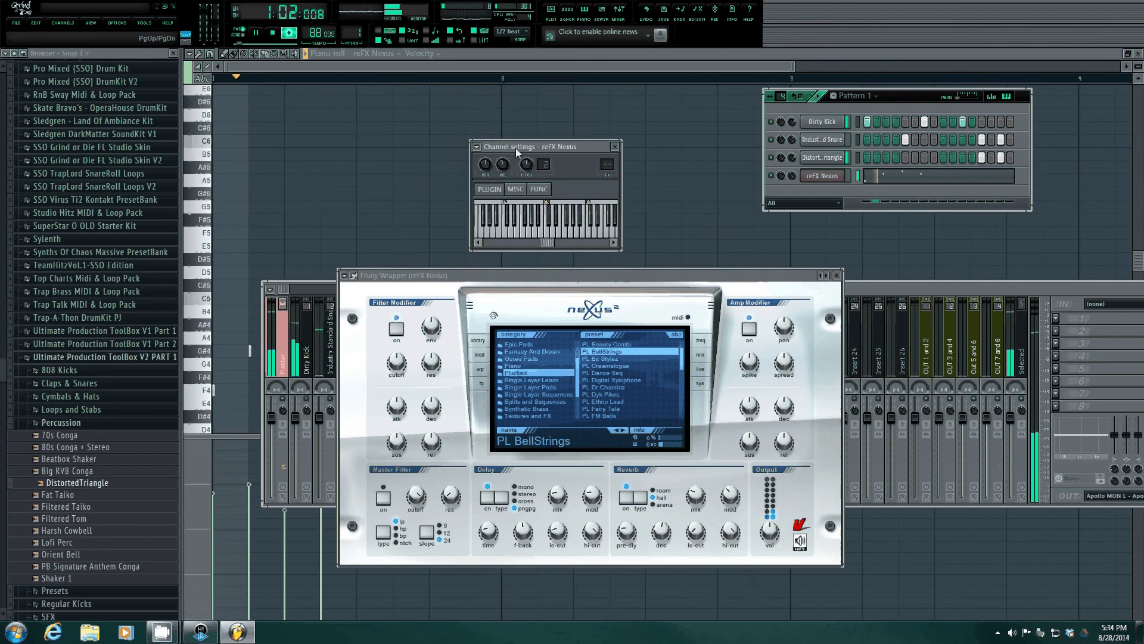
pyautogui.click(836, 276)
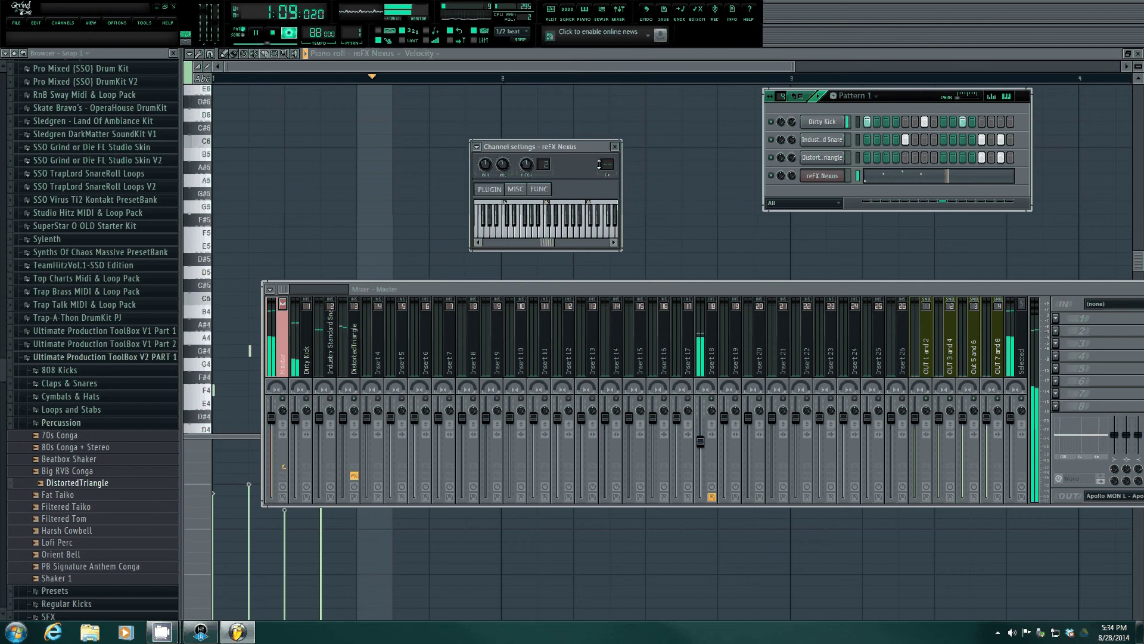
# - Assign the reFX Nexus channel to a free mixer track, close its channel settings, and stop playback
pyautogui.moveTo(605, 164); pyautogui.dragTo(612, 140)
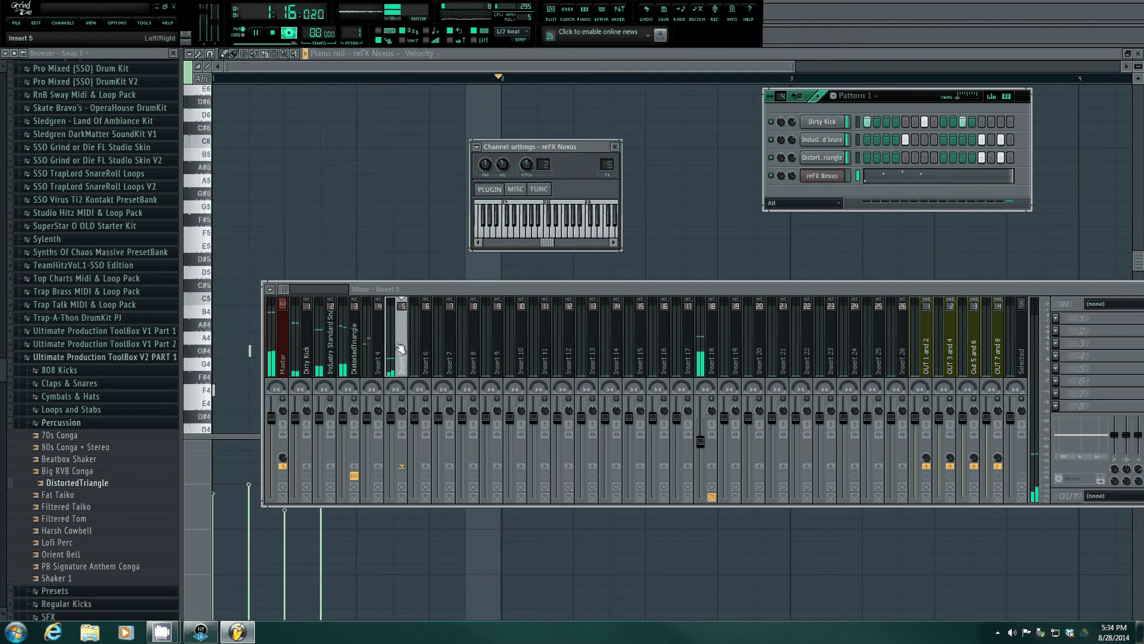
pyautogui.moveTo(606, 165); pyautogui.dragTo(605, 168)
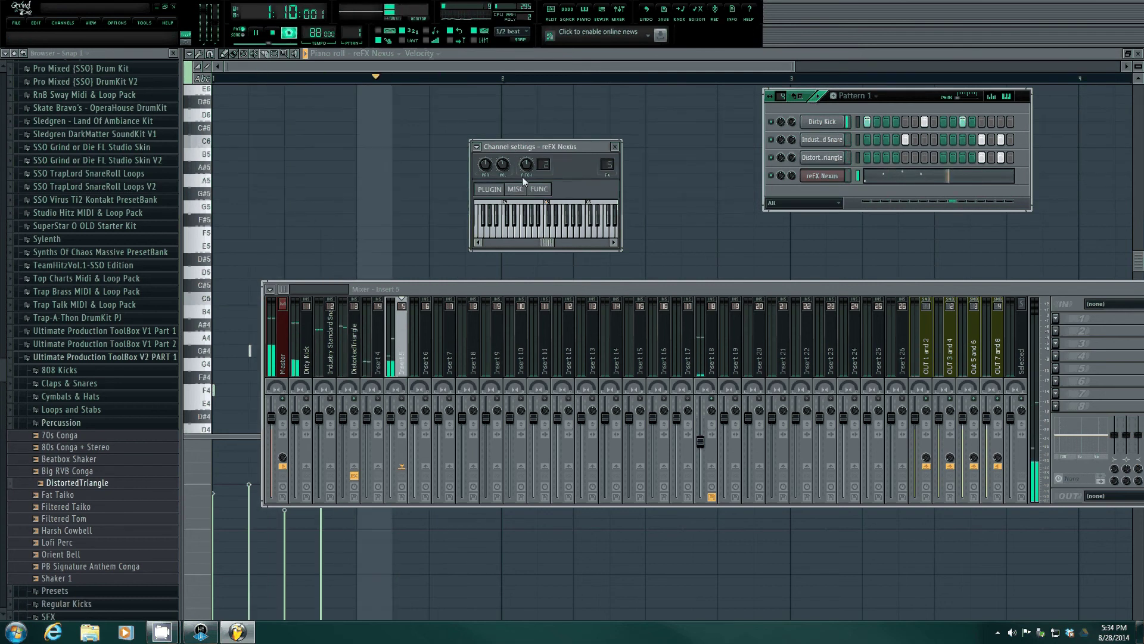
pyautogui.click(477, 148)
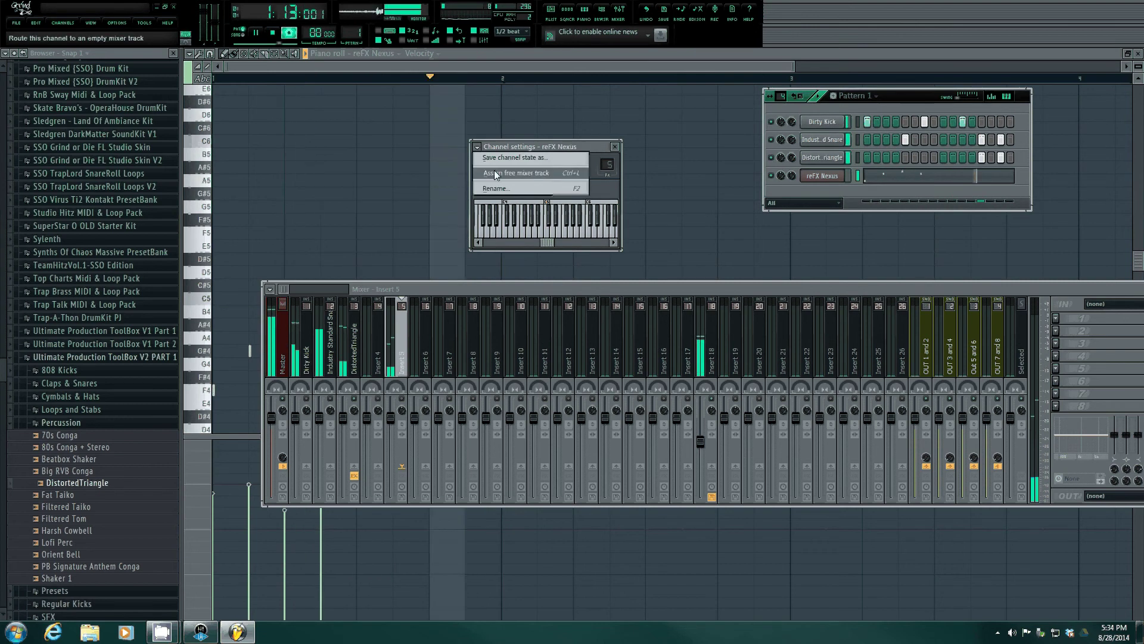
pyautogui.click(495, 173)
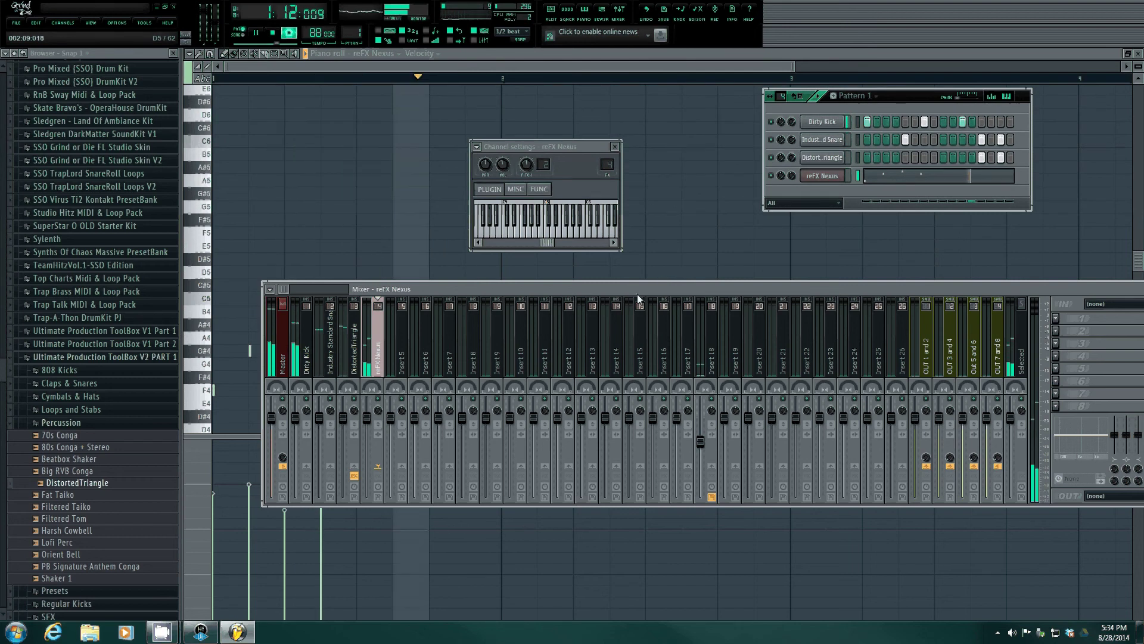
pyautogui.click(617, 147)
pyautogui.press('space')
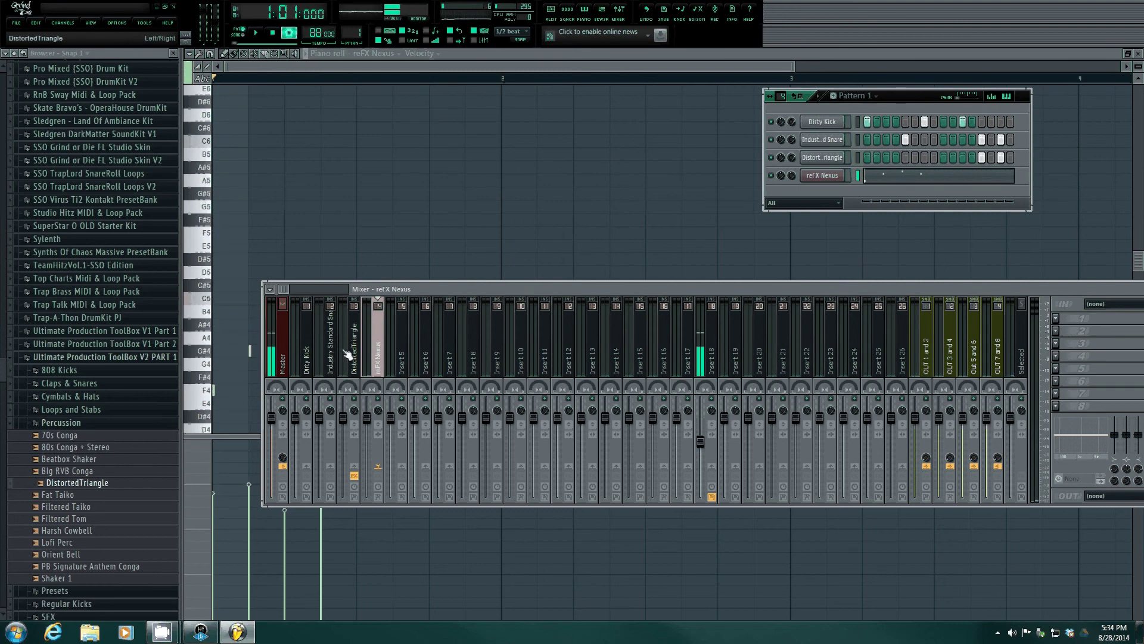
# - Move the mixer so all its tracks are in view and select the Dirty Kick and Industry Standard Snare tracks in turn
pyautogui.click(309, 371)
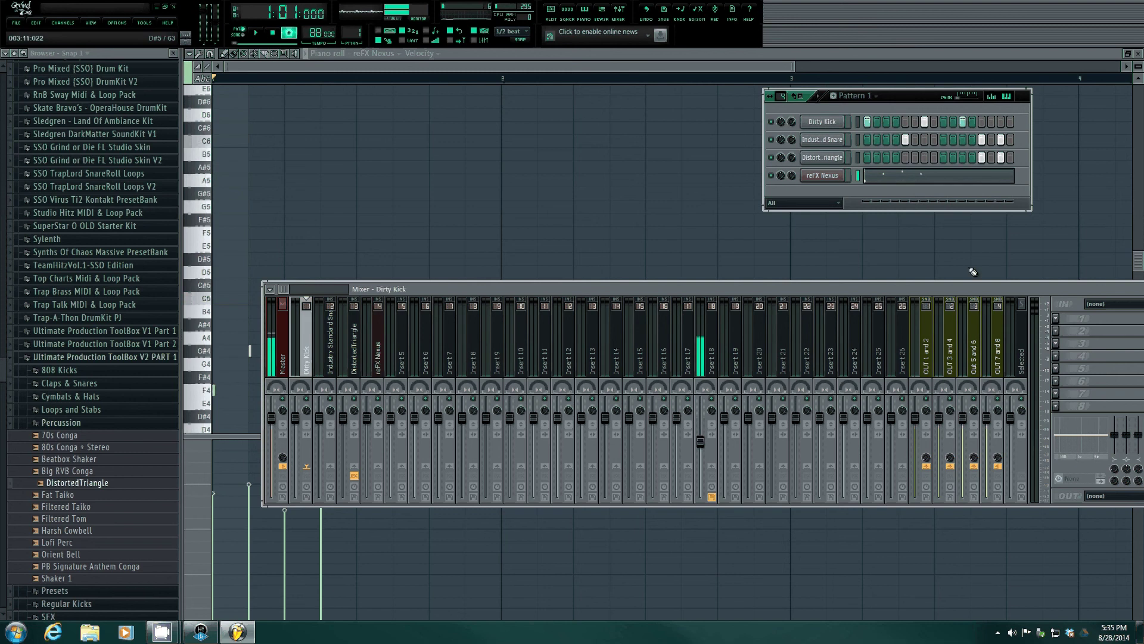
pyautogui.moveTo(983, 288); pyautogui.dragTo(929, 138)
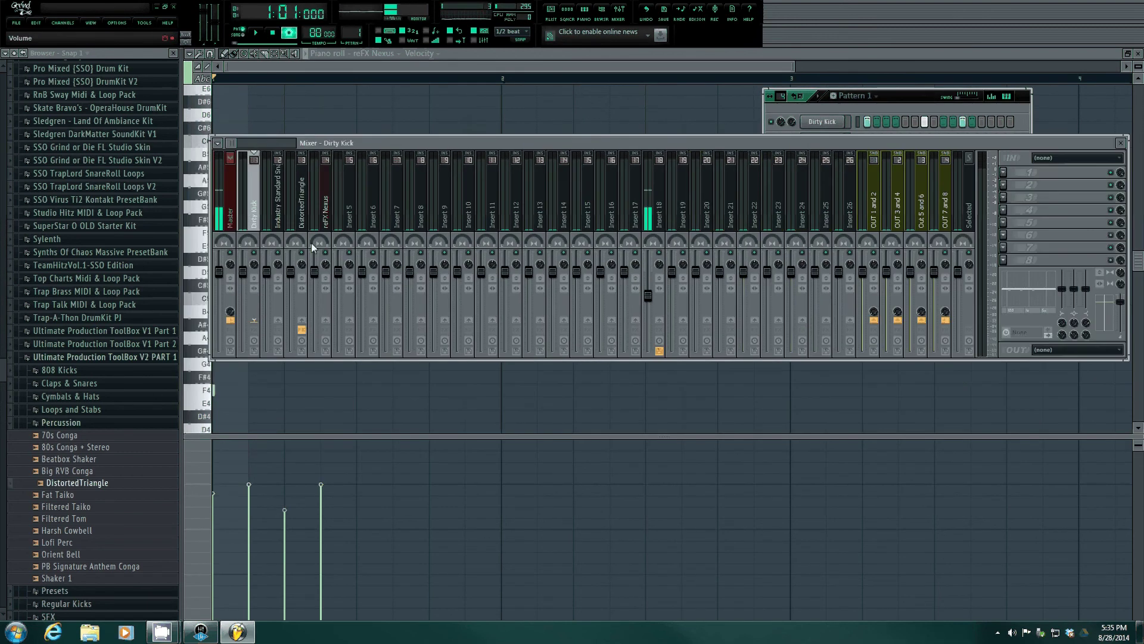
pyautogui.click(276, 221)
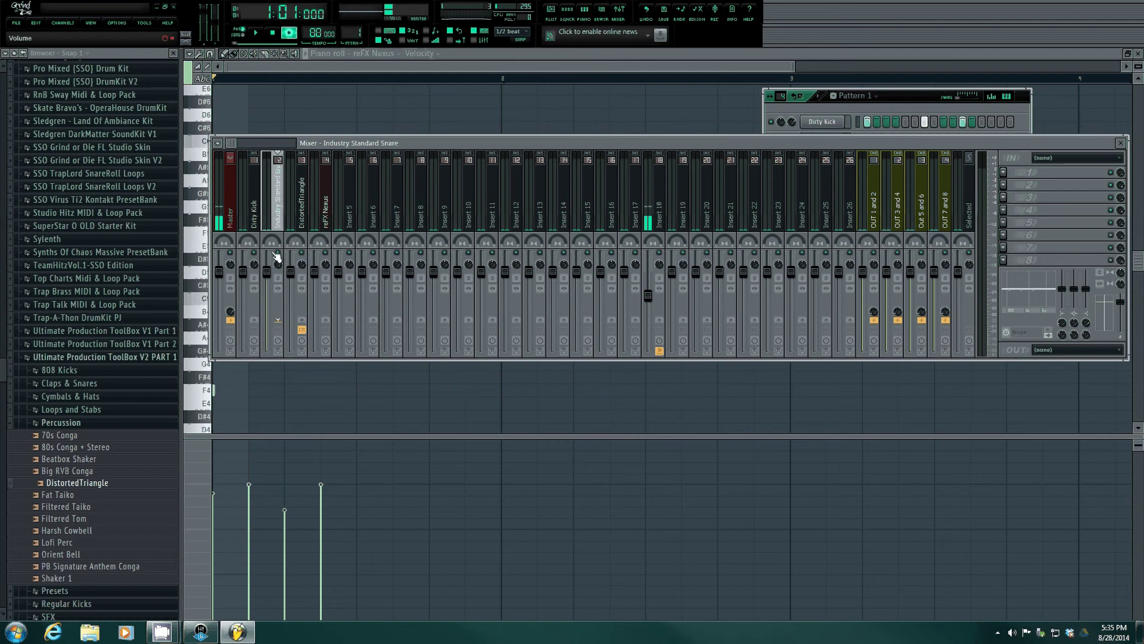
# - Turn off recording and play the pattern
pyautogui.press('space')
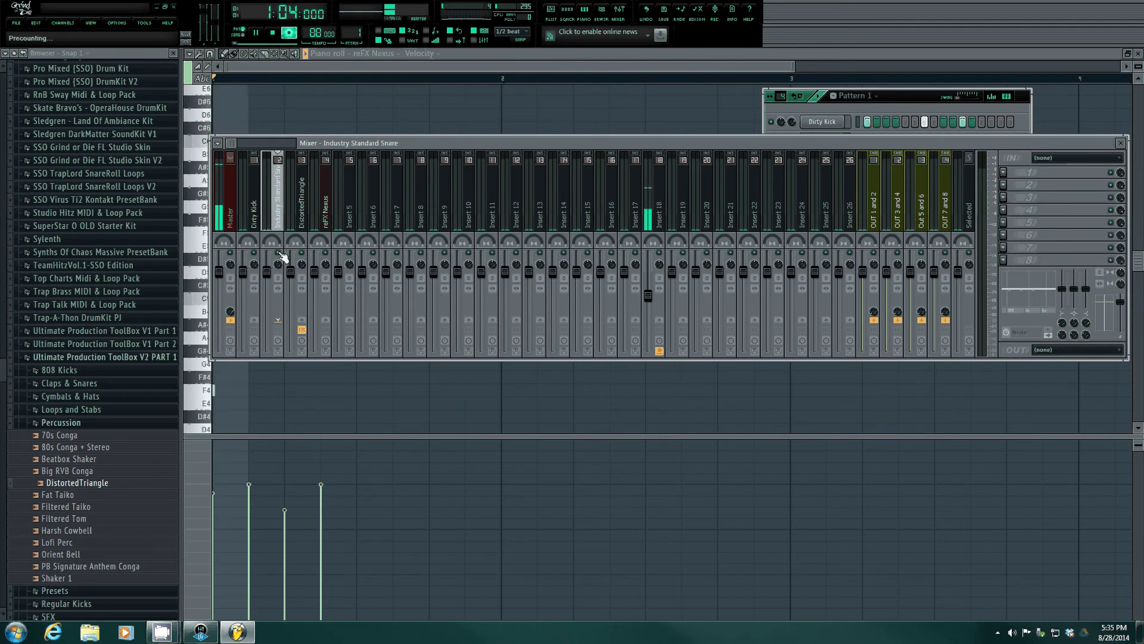
pyautogui.press('space')
pyautogui.click(289, 33)
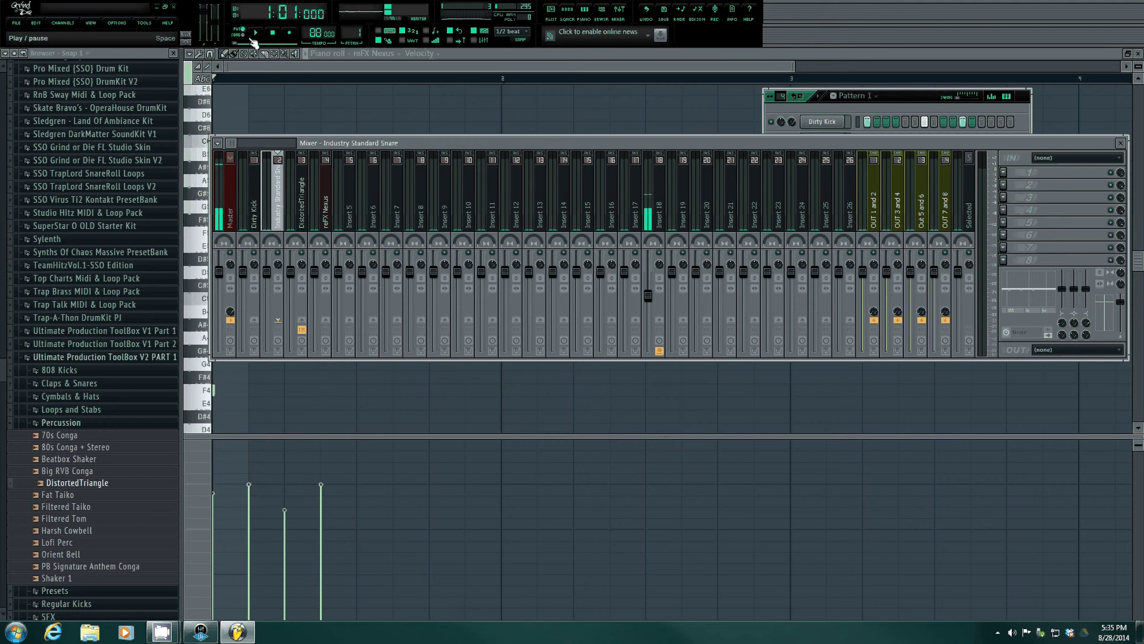
pyautogui.click(254, 34)
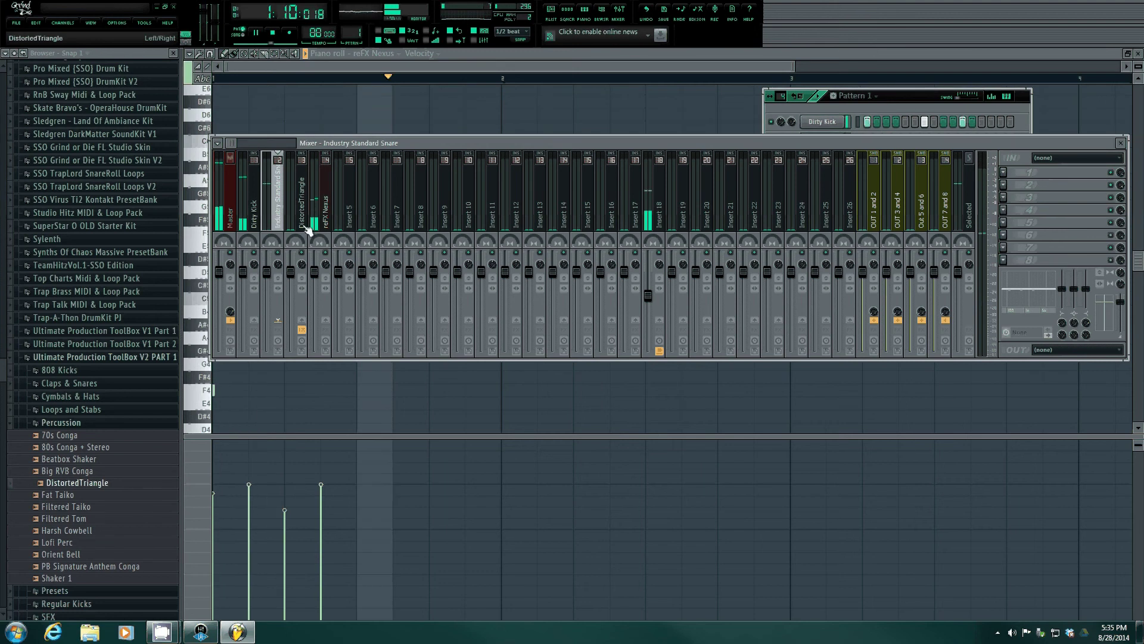
# - Insert Fruity Parametric EQ 2 in the first effect slot of the reFX Nexus mixer track and reposition its window
pyautogui.click(325, 246)
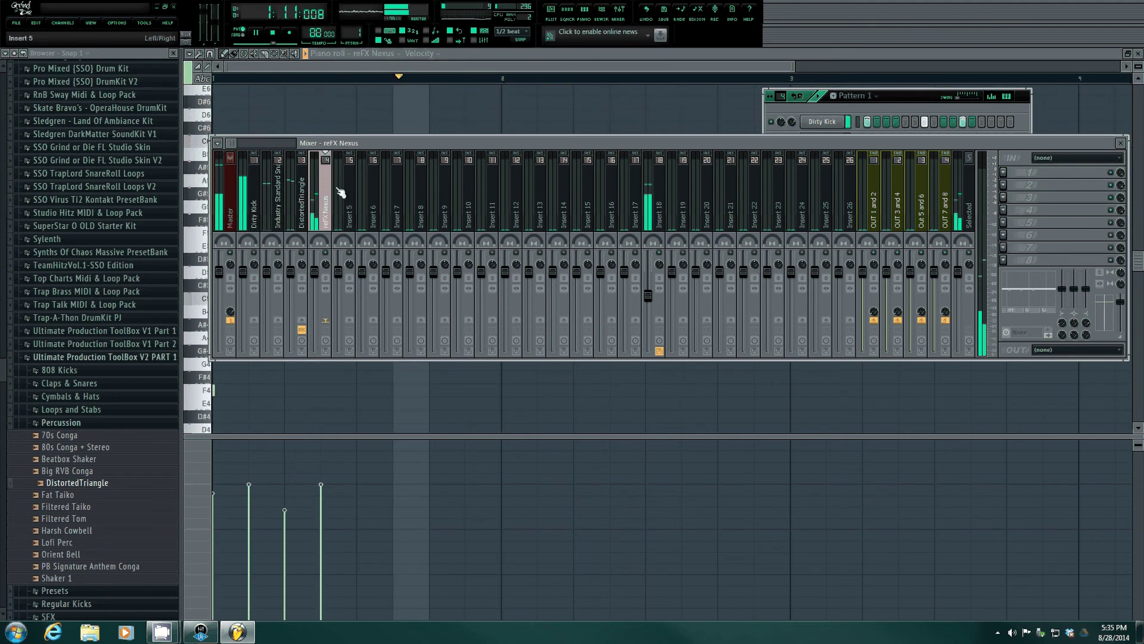
pyautogui.moveTo(621, 140); pyautogui.dragTo(513, 145)
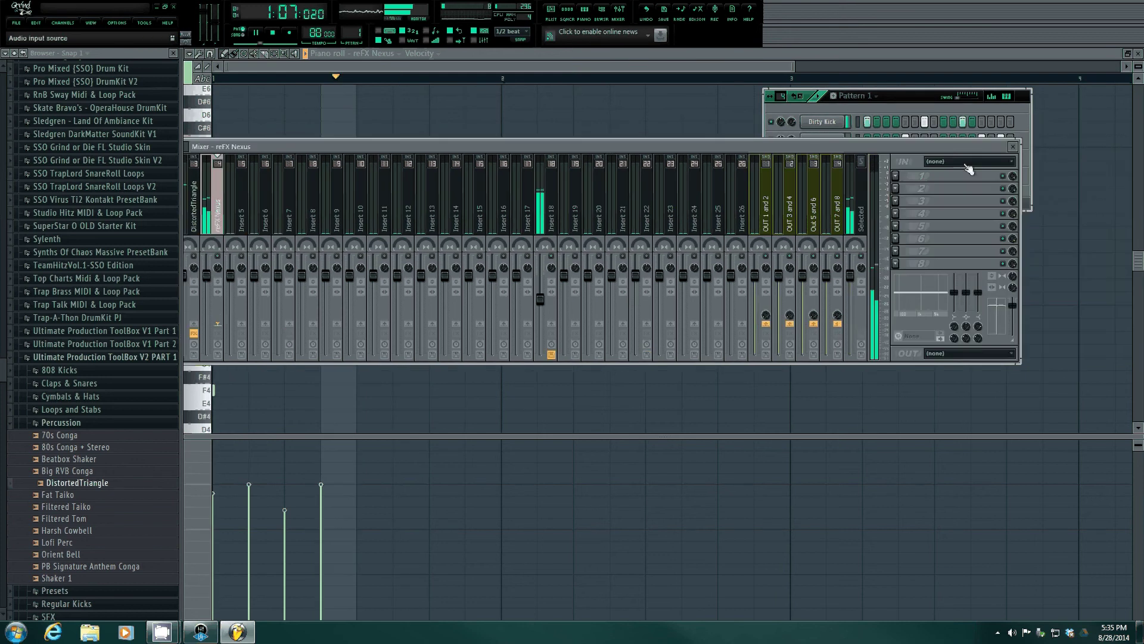
pyautogui.click(960, 176)
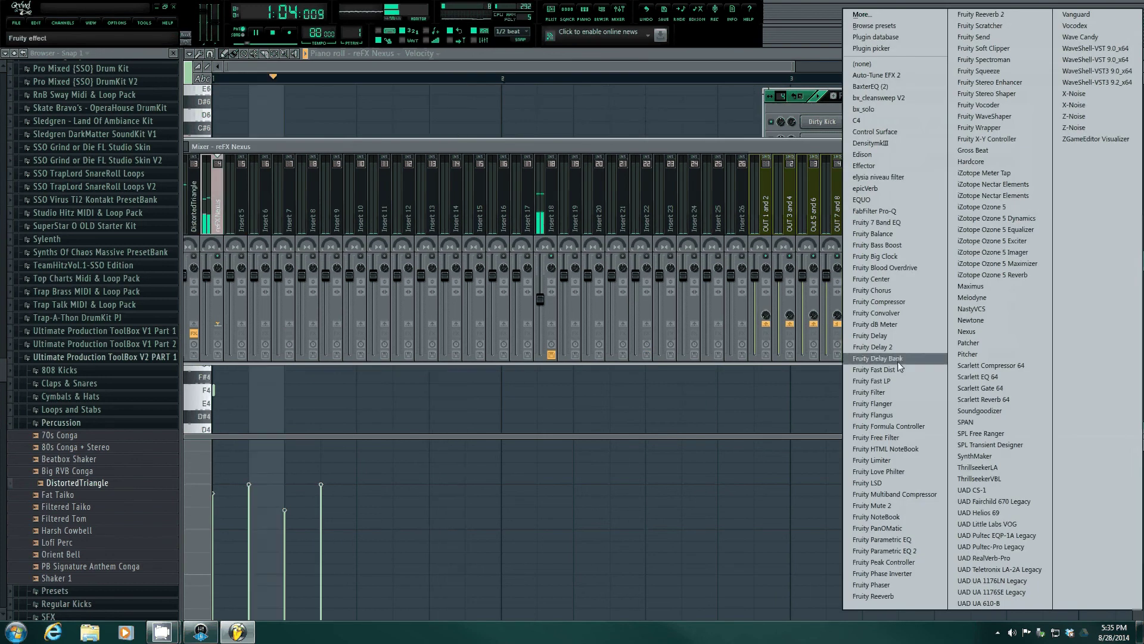
pyautogui.click(890, 550)
pyautogui.moveTo(334, 133); pyautogui.dragTo(580, 143)
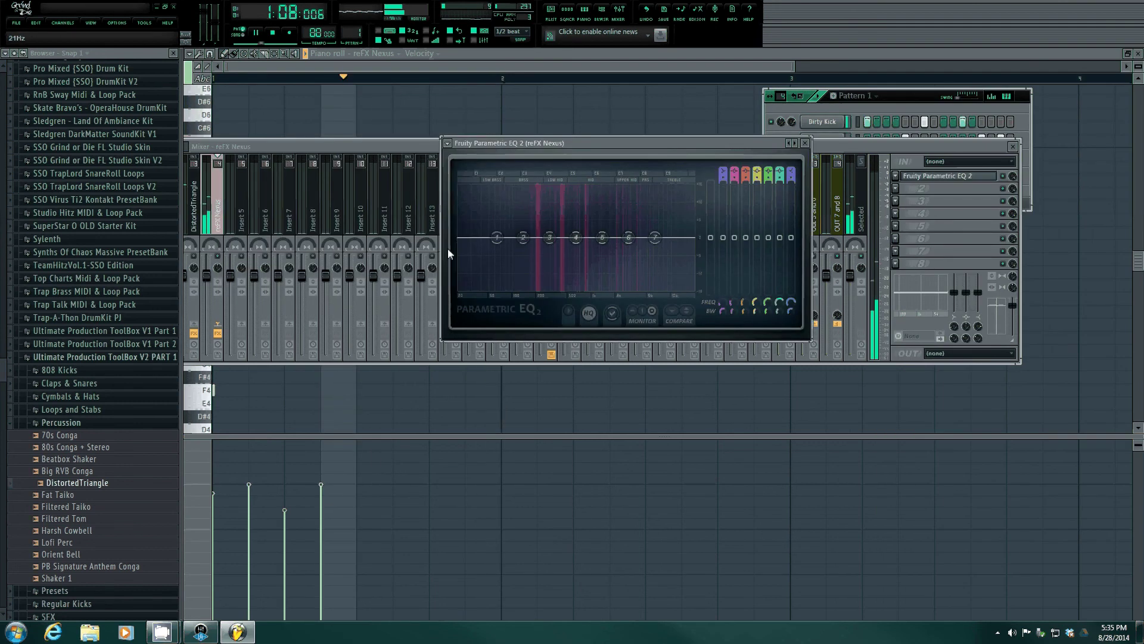
# - Make band 1 a high-pass filter with its cutoff at about 144 Hz, close the equalizer, and stop playback
pyautogui.rightClick(495, 240)
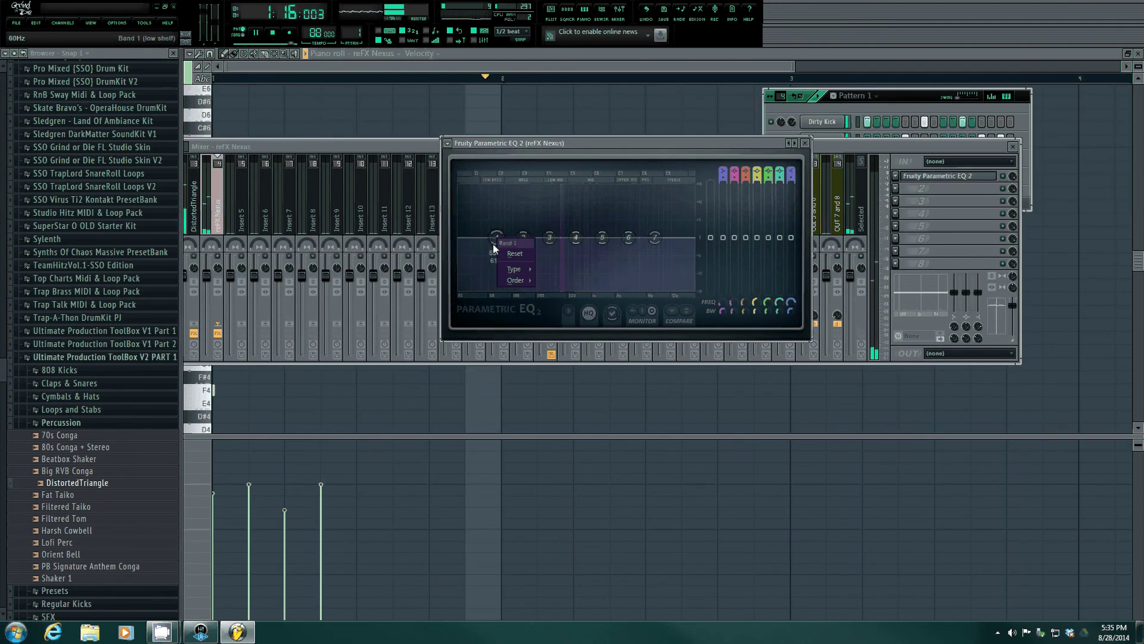
pyautogui.moveTo(516, 269)
pyautogui.click(559, 302)
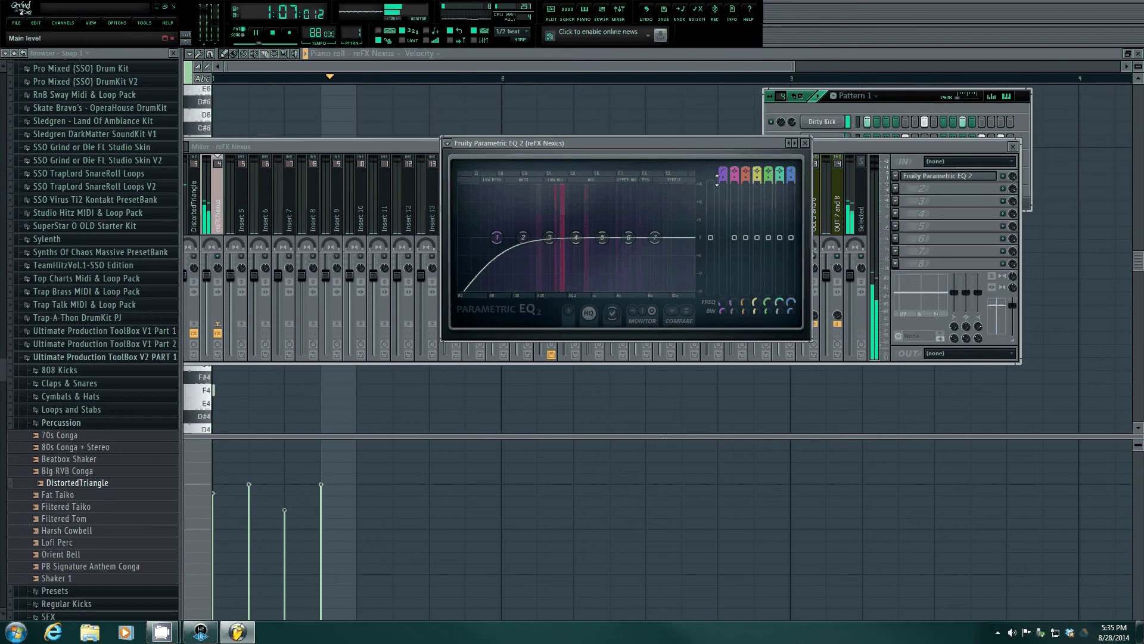
pyautogui.moveTo(723, 178); pyautogui.dragTo(723, 164)
pyautogui.moveTo(494, 256); pyautogui.dragTo(539, 253)
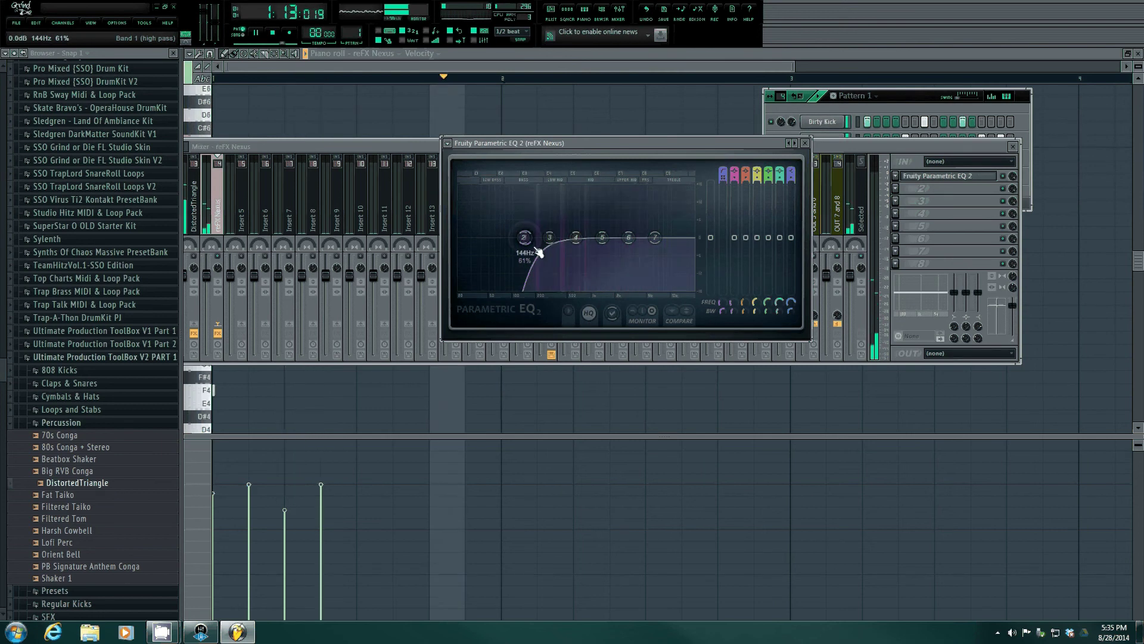
pyautogui.click(805, 143)
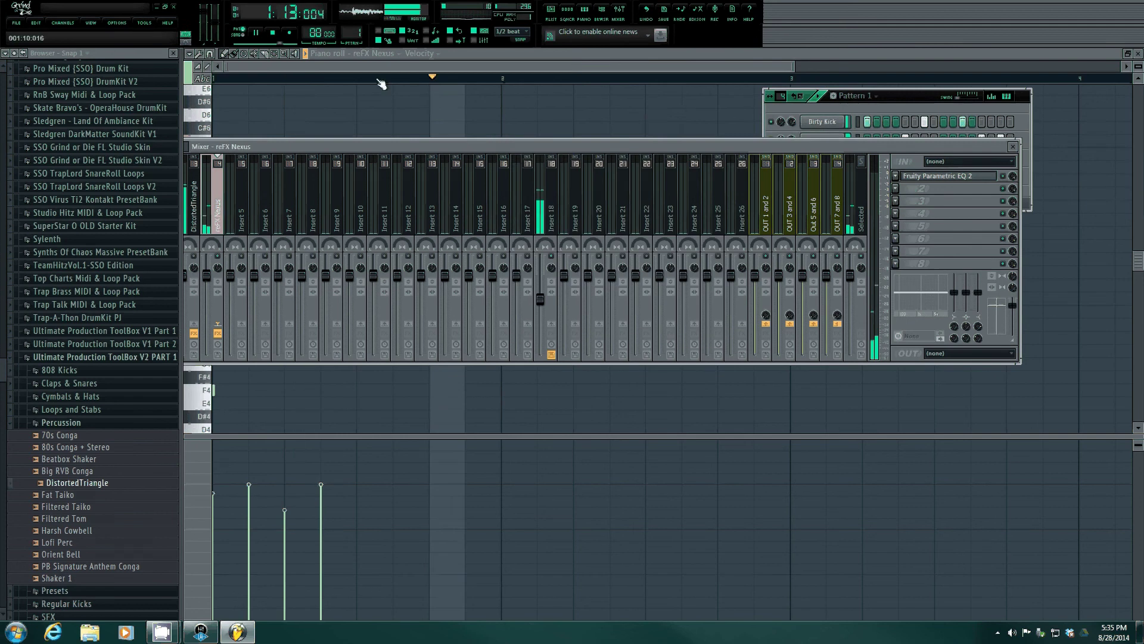
pyautogui.click(273, 34)
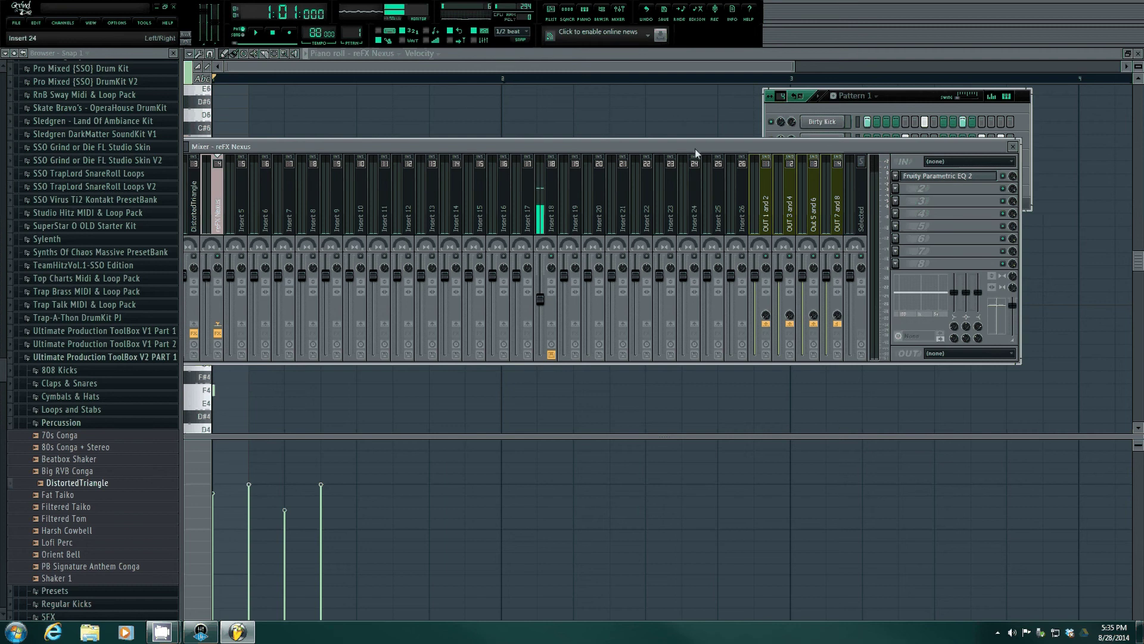
# - Reposition the mixer below the step sequencer so its effect slots are fully in view
pyautogui.moveTo(695, 150); pyautogui.dragTo(1137, 405)
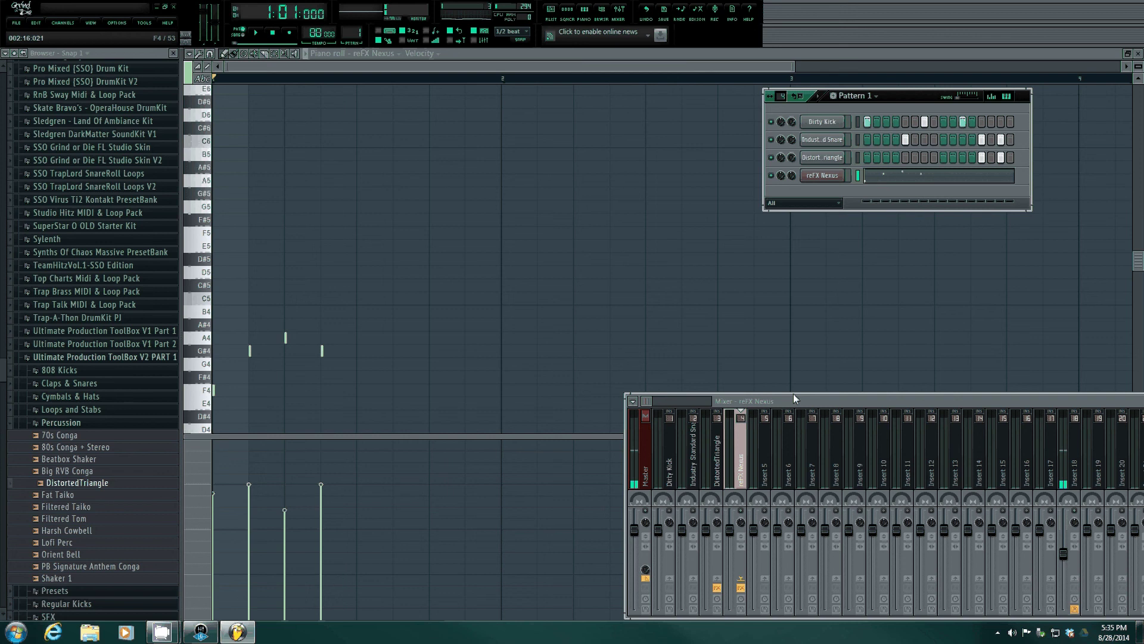
pyautogui.moveTo(798, 399); pyautogui.dragTo(482, 245)
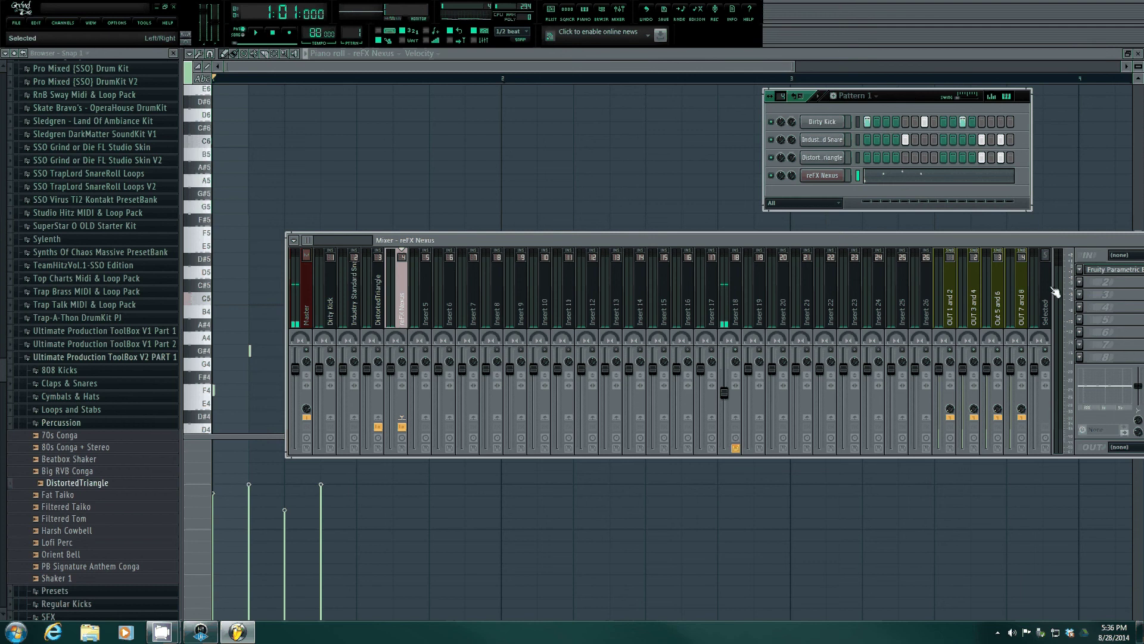
pyautogui.moveTo(1085, 239); pyautogui.dragTo(885, 259)
# - Open the reFX Nexus track's equalizer, start playback, and arrange the equalizer and mixer so both are fully in view
pyautogui.click(912, 289)
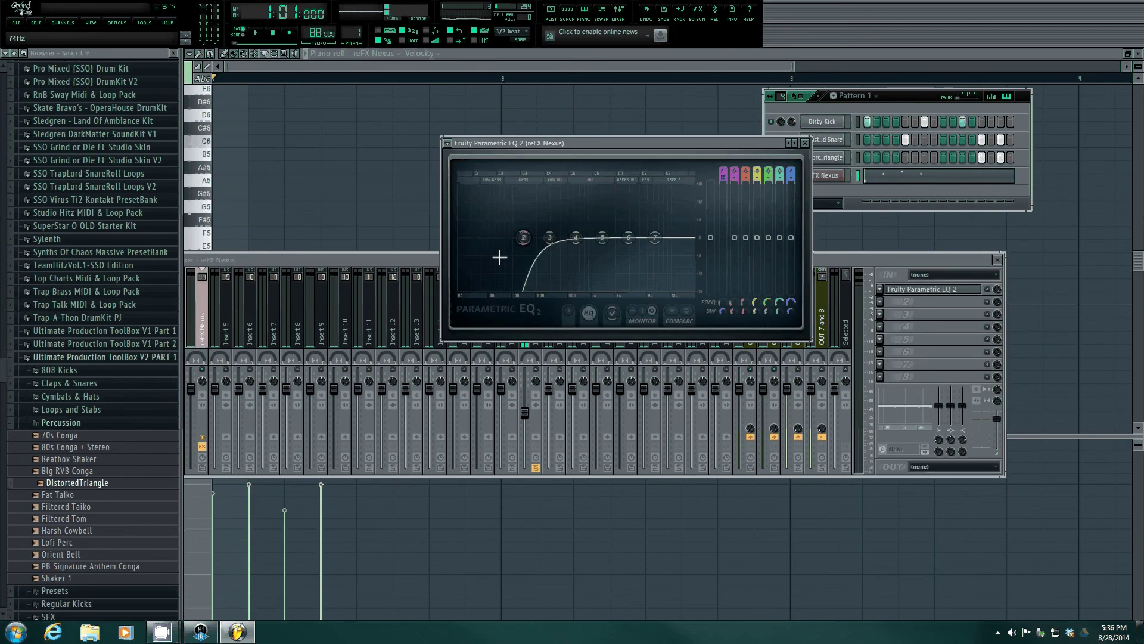
pyautogui.moveTo(293, 261); pyautogui.dragTo(374, 283)
pyautogui.press('space')
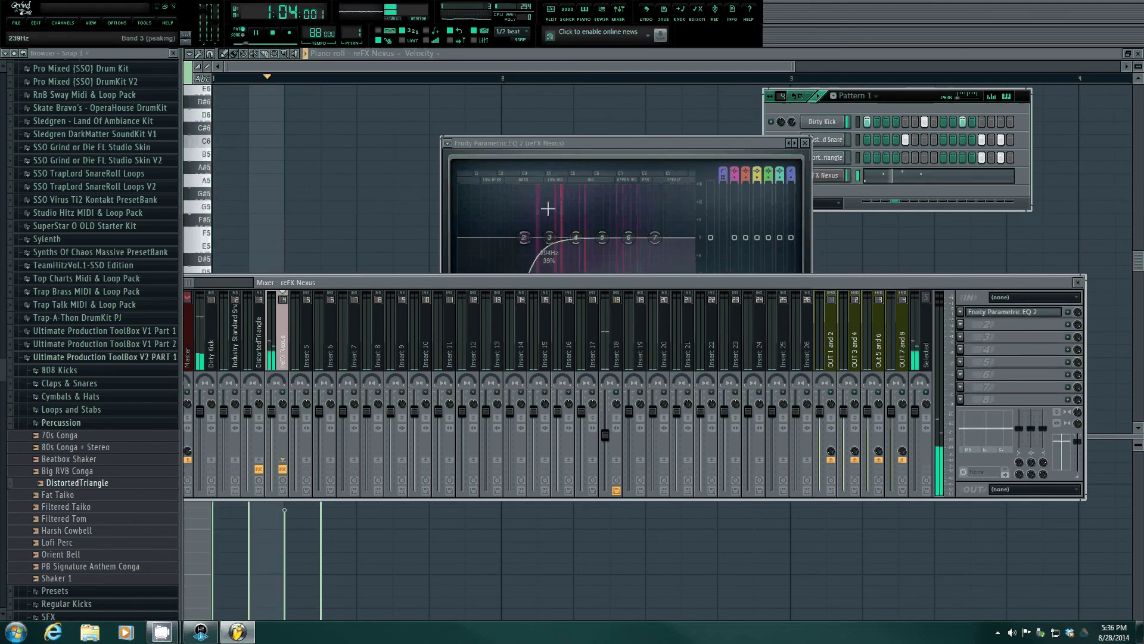
pyautogui.moveTo(574, 143); pyautogui.dragTo(469, 129)
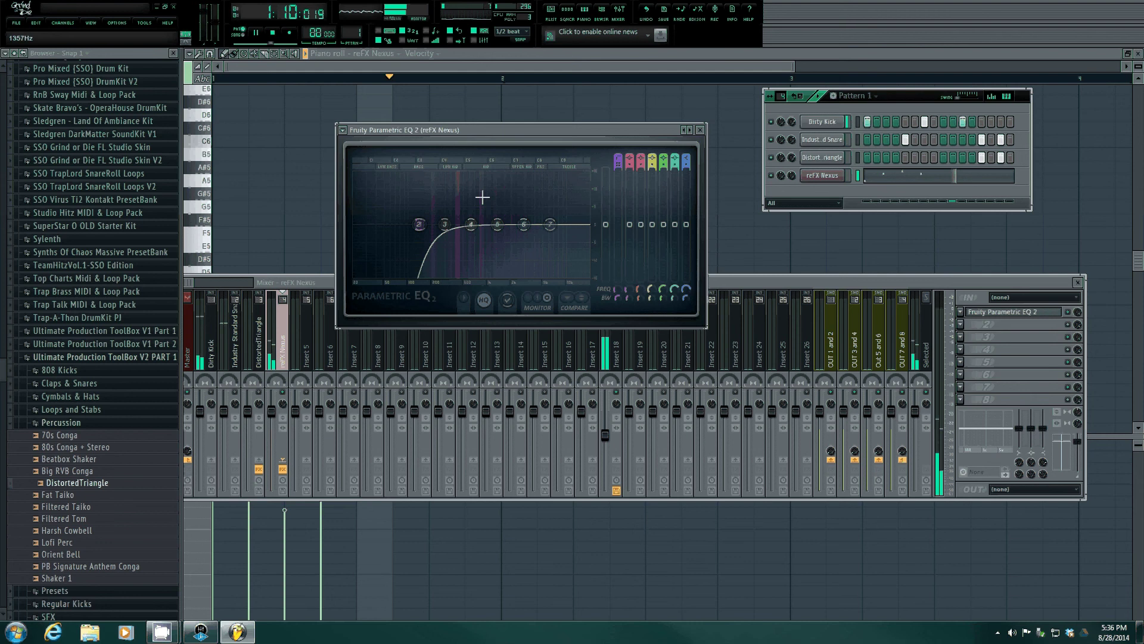
# - Shift bands 2, 3 and 4 of the Nexus equalizer, and sweep band 1's high-pass cutoff down to about 21 Hz and back up
pyautogui.moveTo(450, 233); pyautogui.dragTo(417, 244)
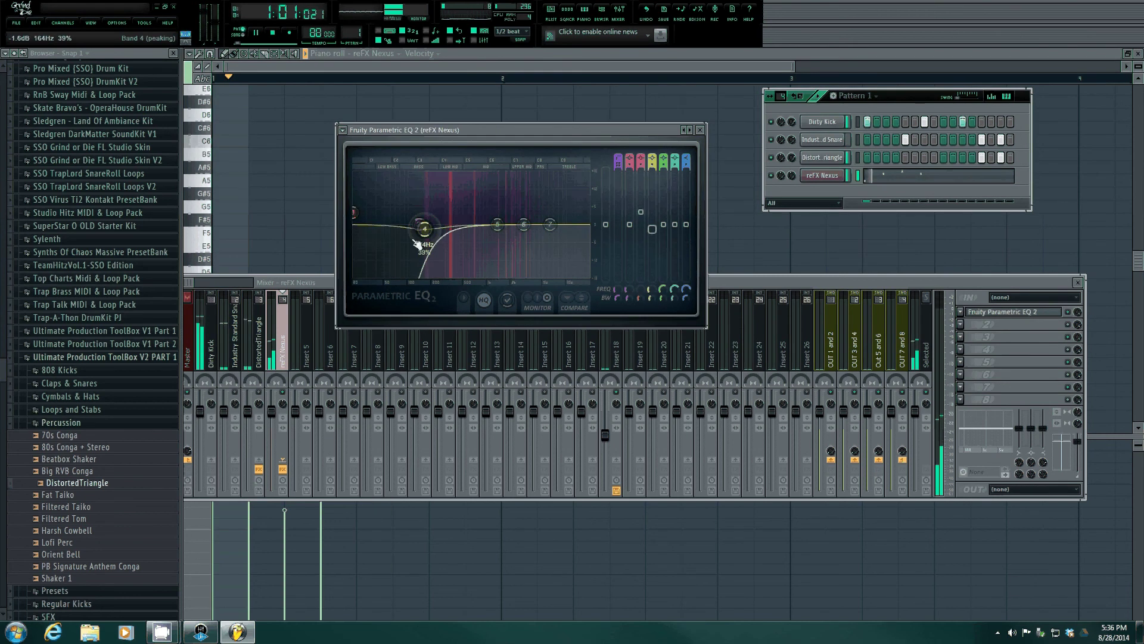
pyautogui.moveTo(402, 227); pyautogui.dragTo(313, 211)
pyautogui.moveTo(429, 232); pyautogui.dragTo(430, 227)
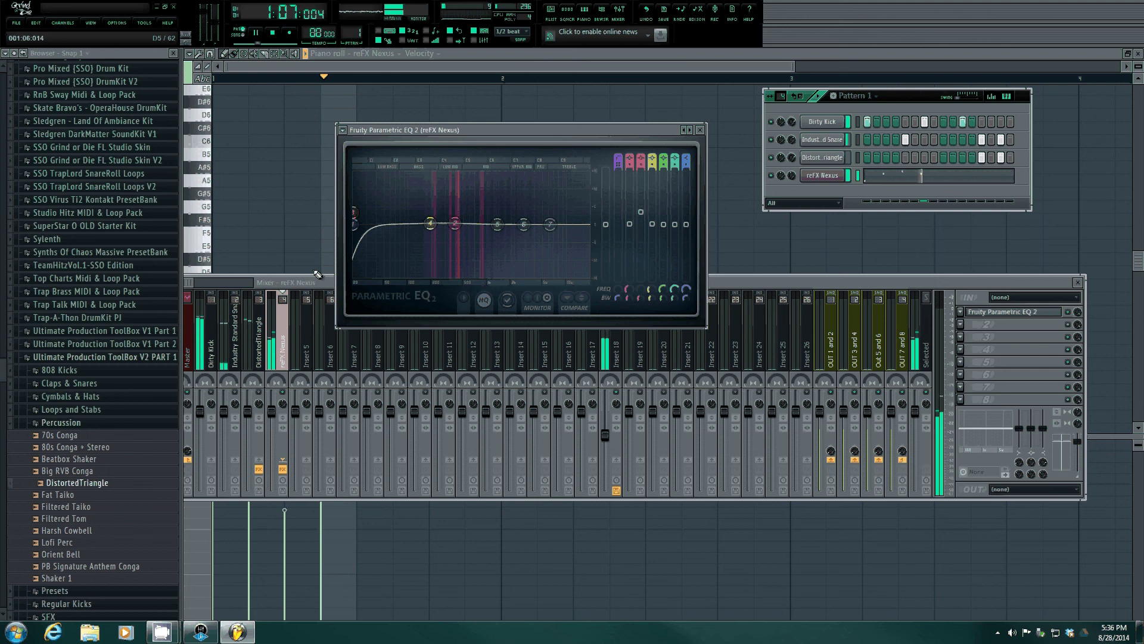
pyautogui.moveTo(317, 275); pyautogui.dragTo(535, 356)
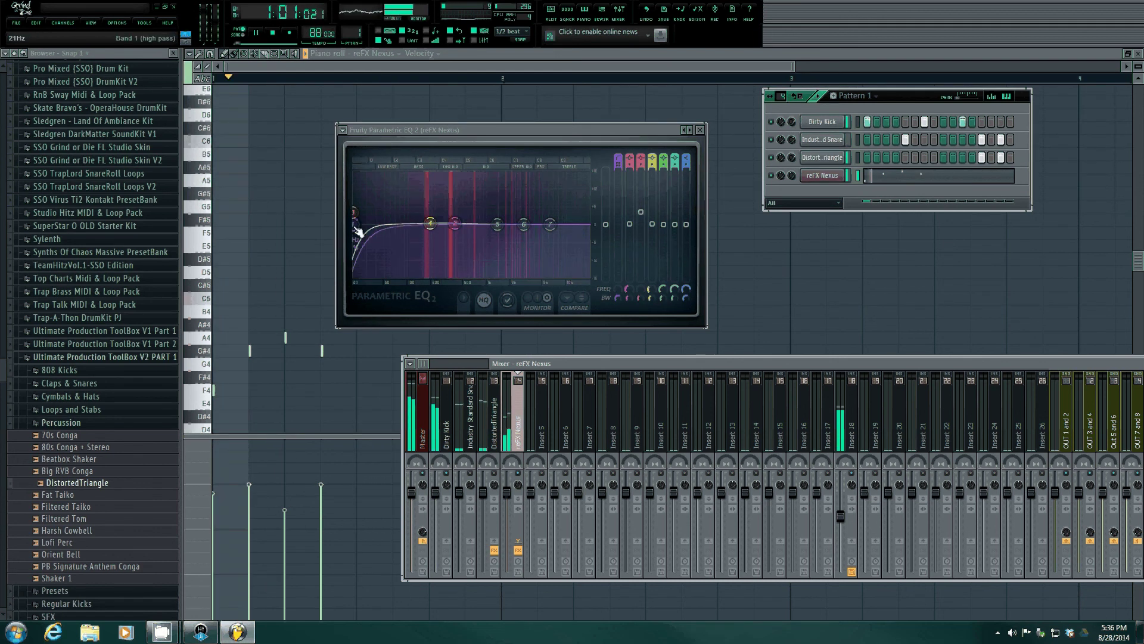
pyautogui.moveTo(357, 231); pyautogui.dragTo(460, 234)
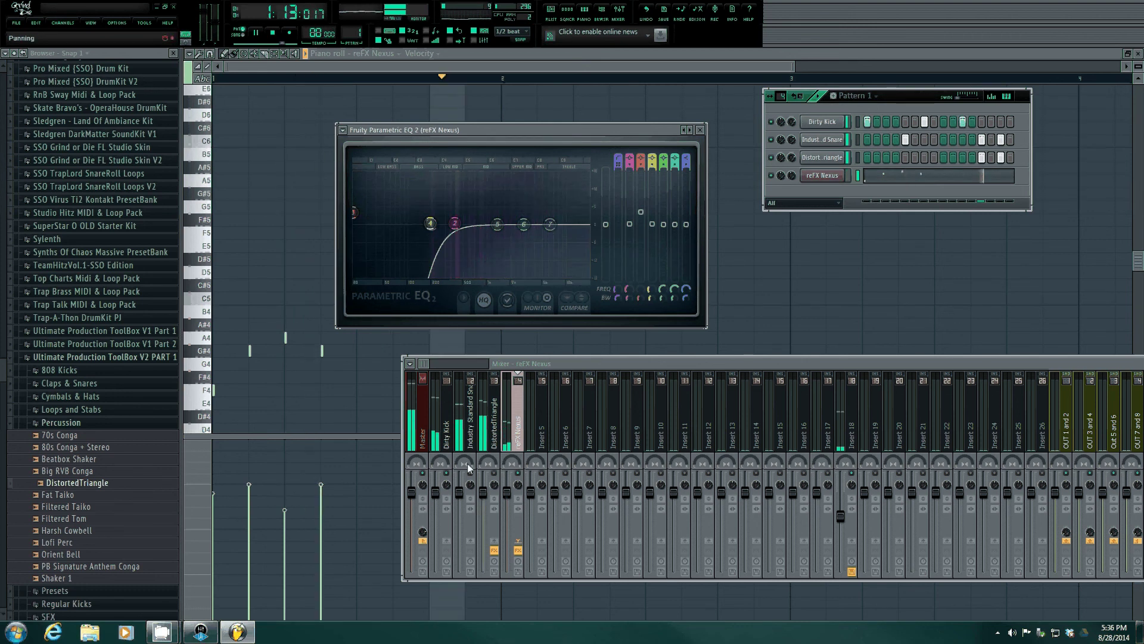
# - Close the Nexus equalizer and insert Fruity Parametric EQ 2 in the first effect slot of the Dirty Kick mixer track
pyautogui.click(446, 430)
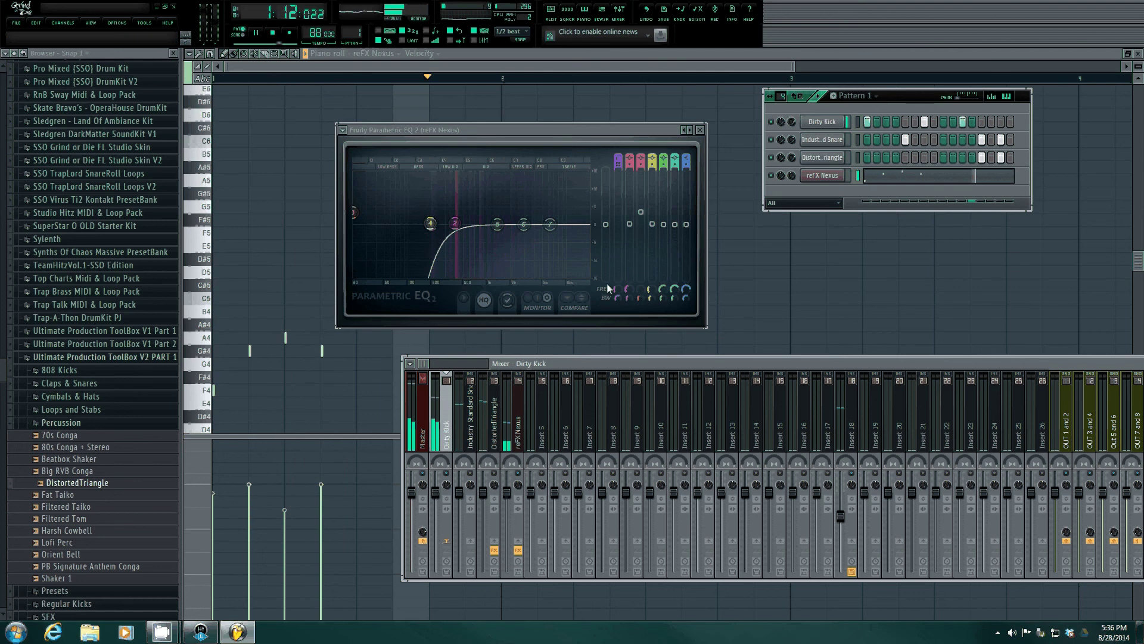
pyautogui.click(702, 131)
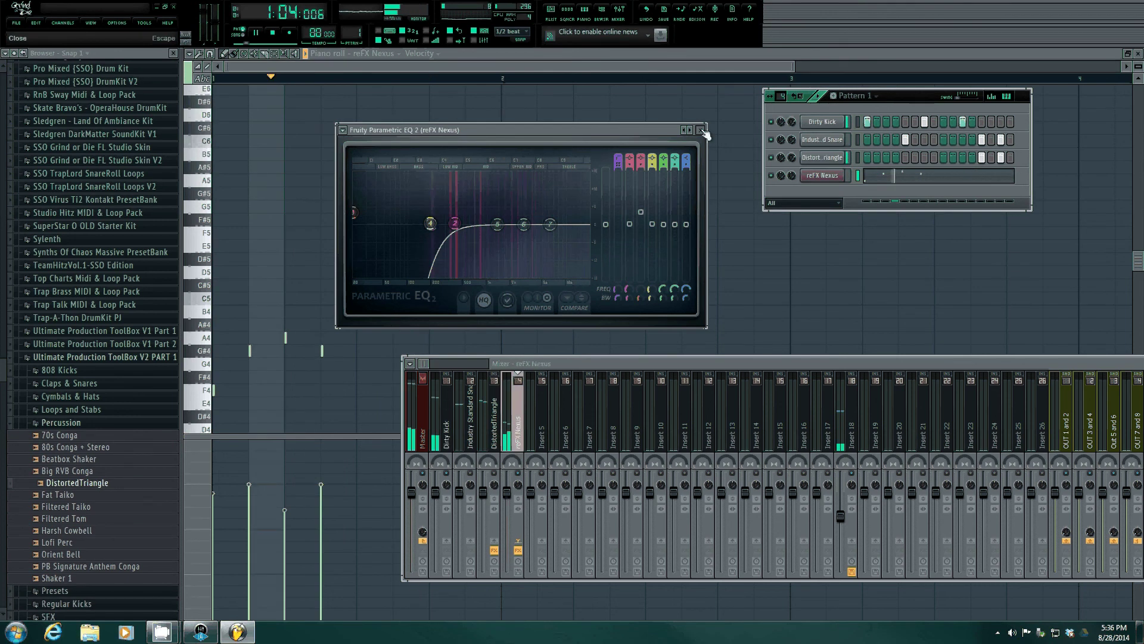
pyautogui.click(702, 131)
pyautogui.moveTo(597, 364); pyautogui.dragTo(162, 331)
pyautogui.click(761, 359)
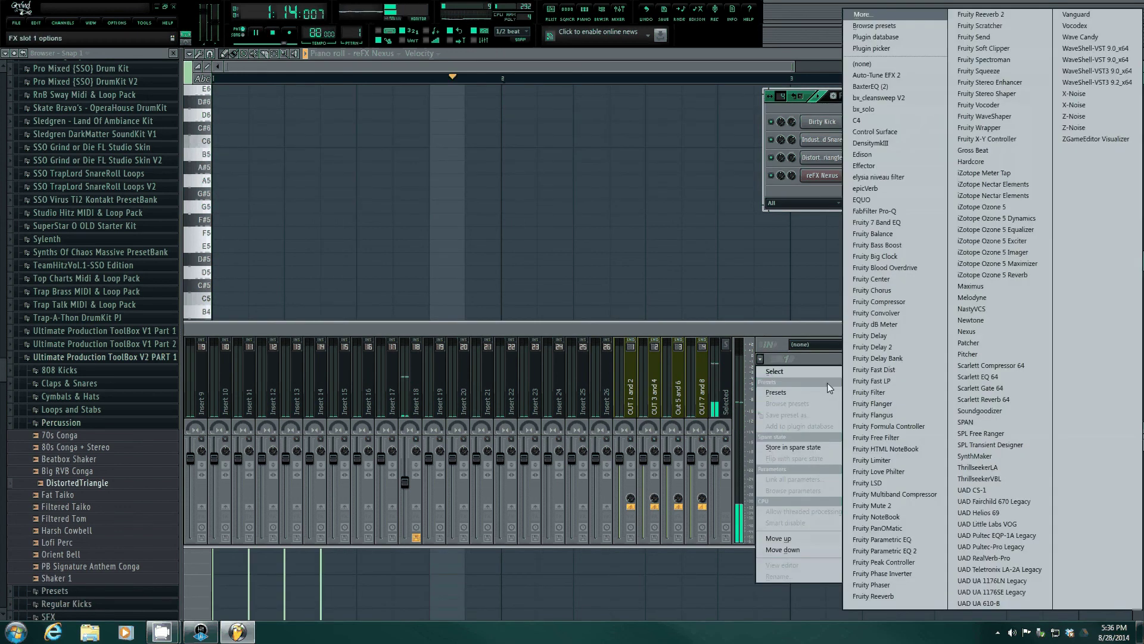
pyautogui.click(866, 553)
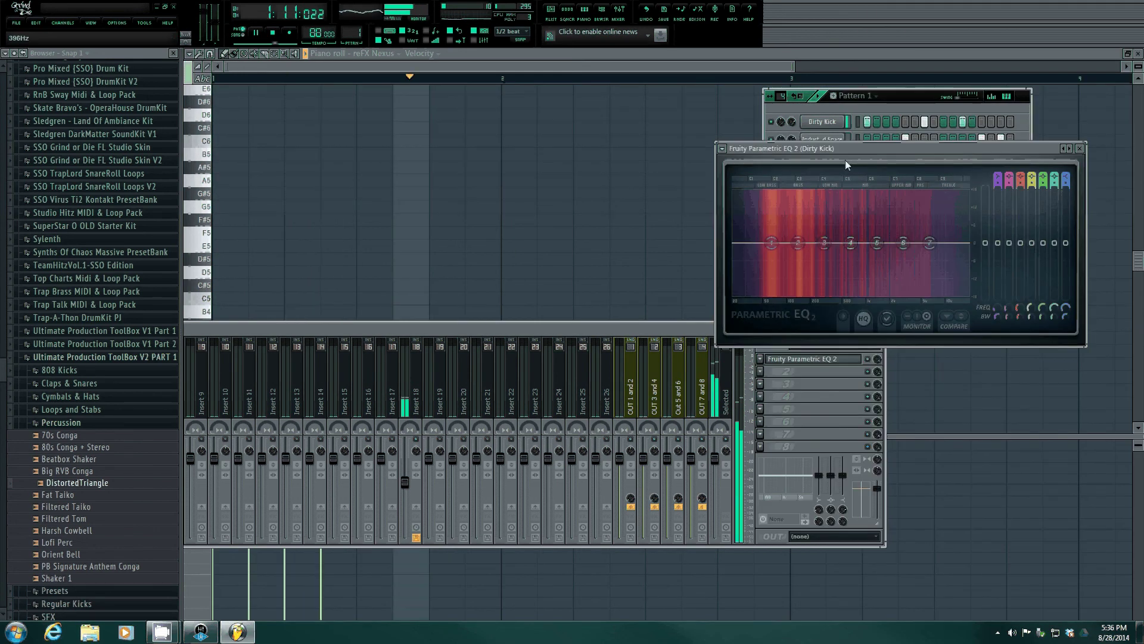
# - Place the Dirty Kick equalizer above the mixer and reopen the reFX Nexus equalizer beside it for comparison
pyautogui.moveTo(847, 165); pyautogui.dragTo(508, 244)
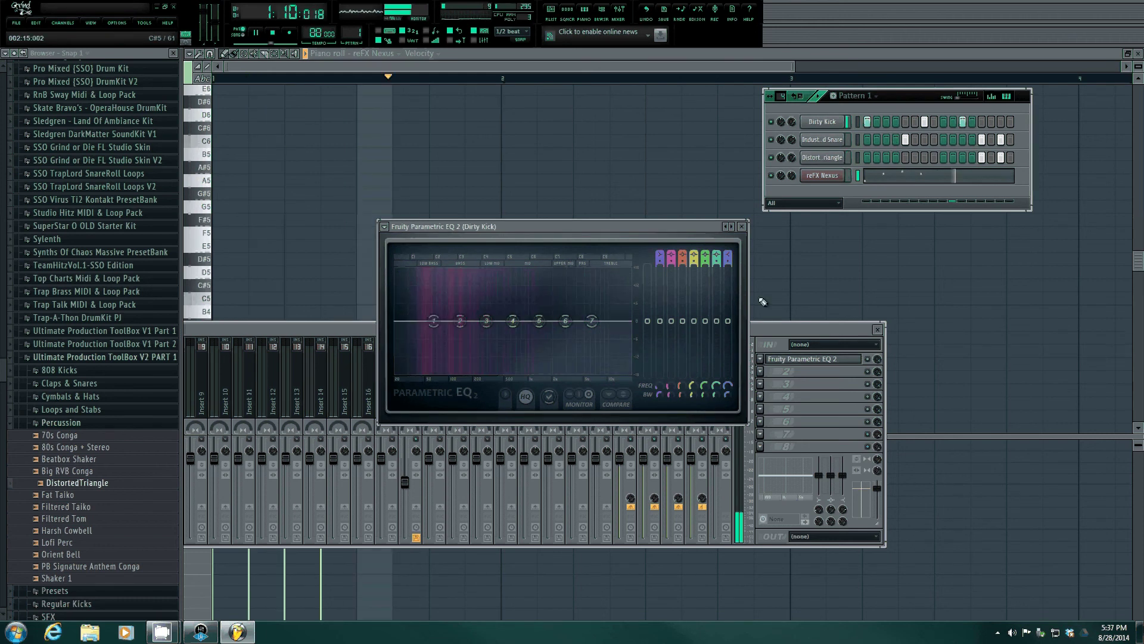
pyautogui.moveTo(617, 226); pyautogui.dragTo(925, 78)
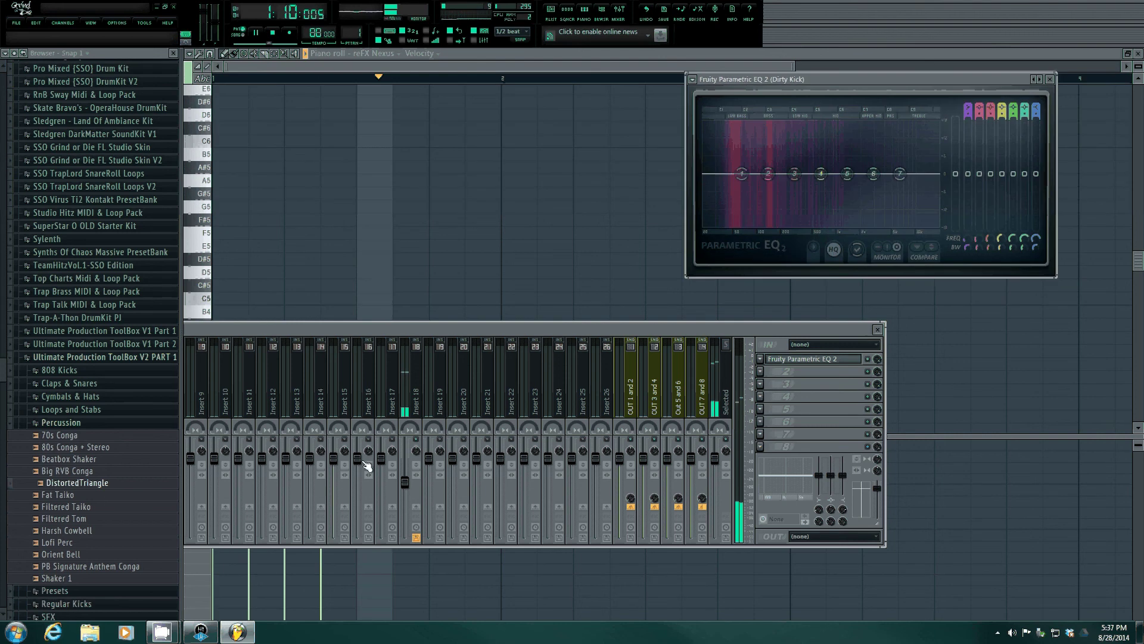
pyautogui.moveTo(457, 329); pyautogui.dragTo(698, 293)
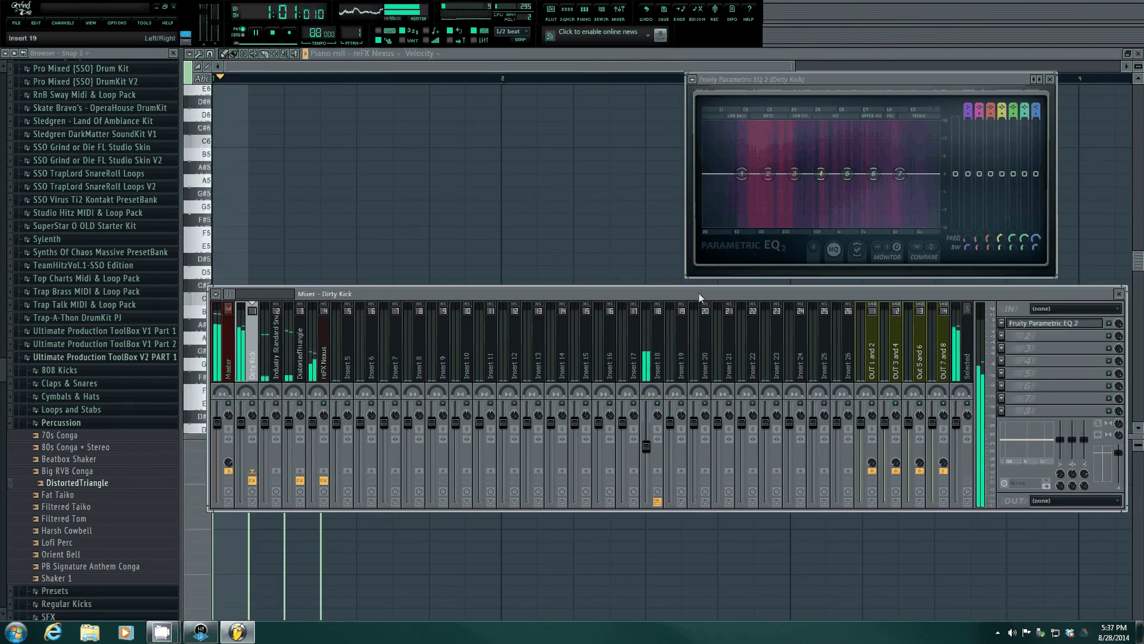
pyautogui.click(322, 386)
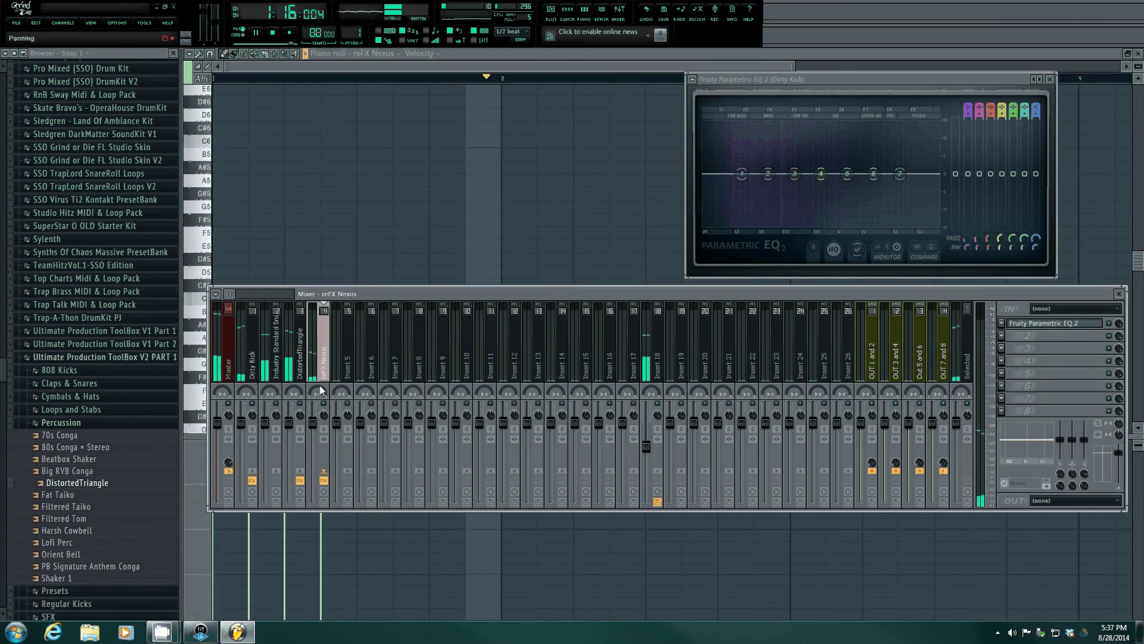
pyautogui.click(1023, 327)
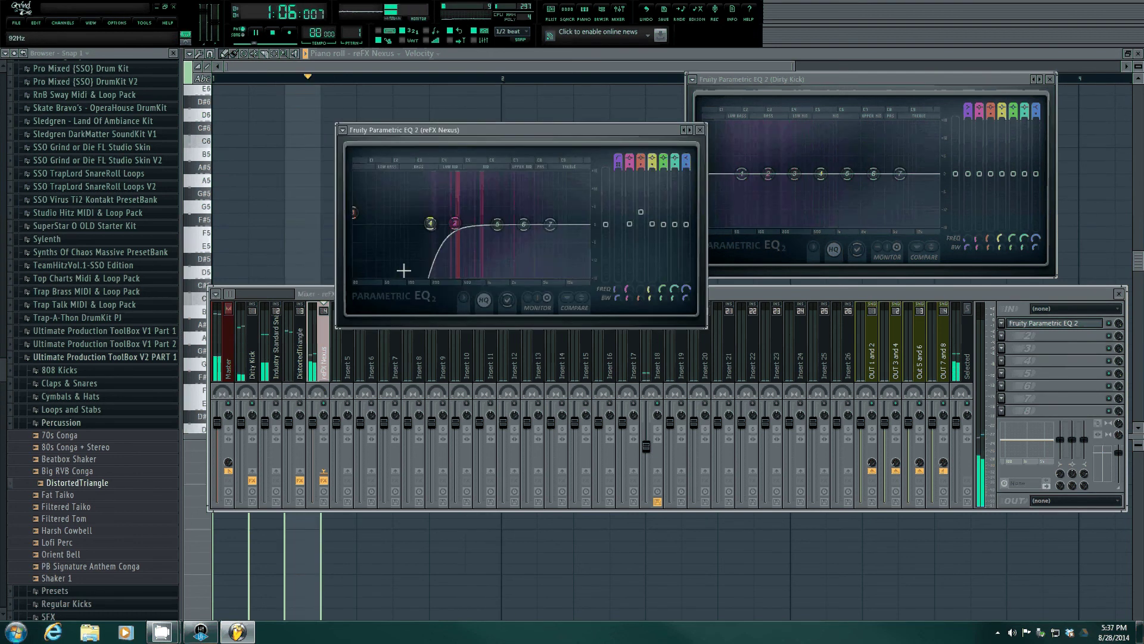
# - On the Nexus equalizer, lower band 2's frequency, boost the mids with band 4, and drop the high-pass cutoff to about 23 Hz
pyautogui.moveTo(454, 224); pyautogui.dragTo(441, 229)
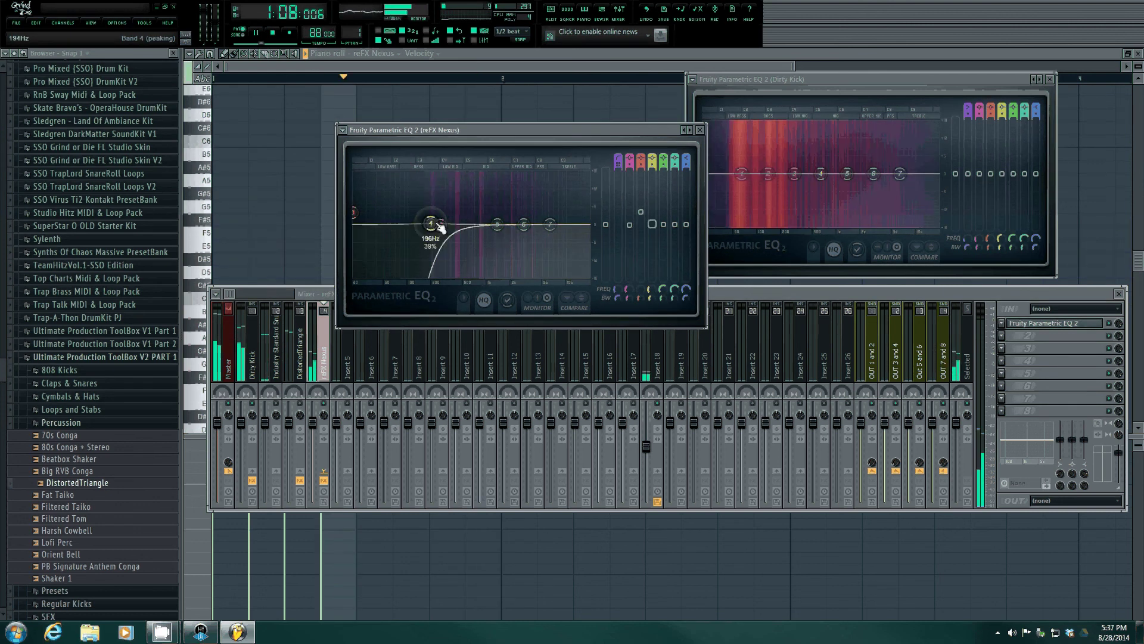
pyautogui.moveTo(437, 224); pyautogui.dragTo(501, 216)
pyautogui.moveTo(432, 232); pyautogui.dragTo(343, 243)
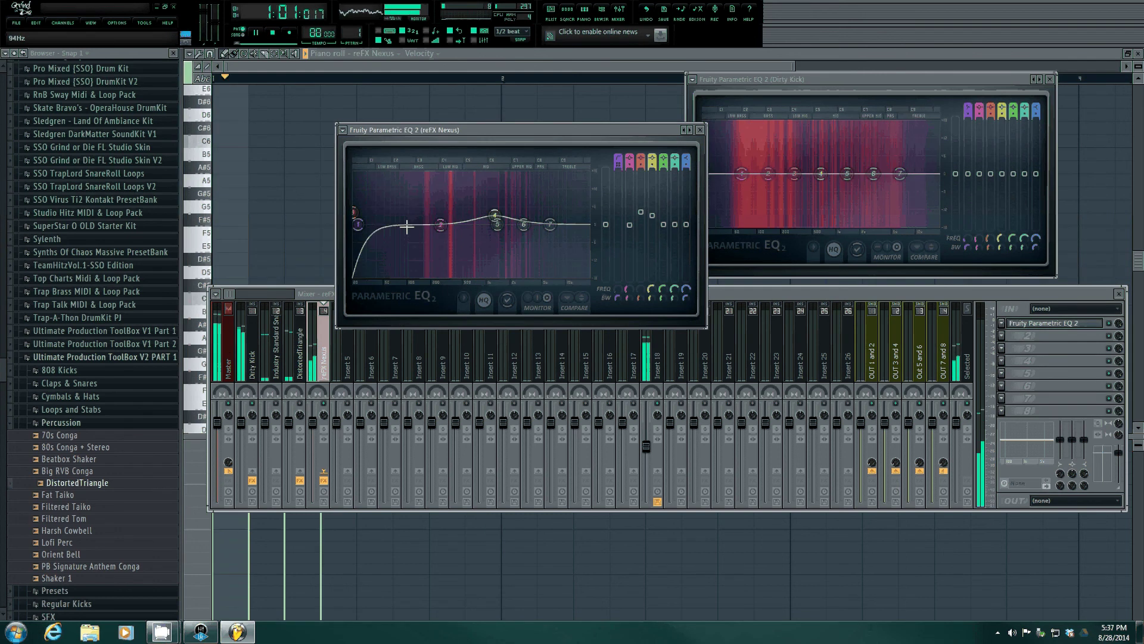
pyautogui.click(769, 80)
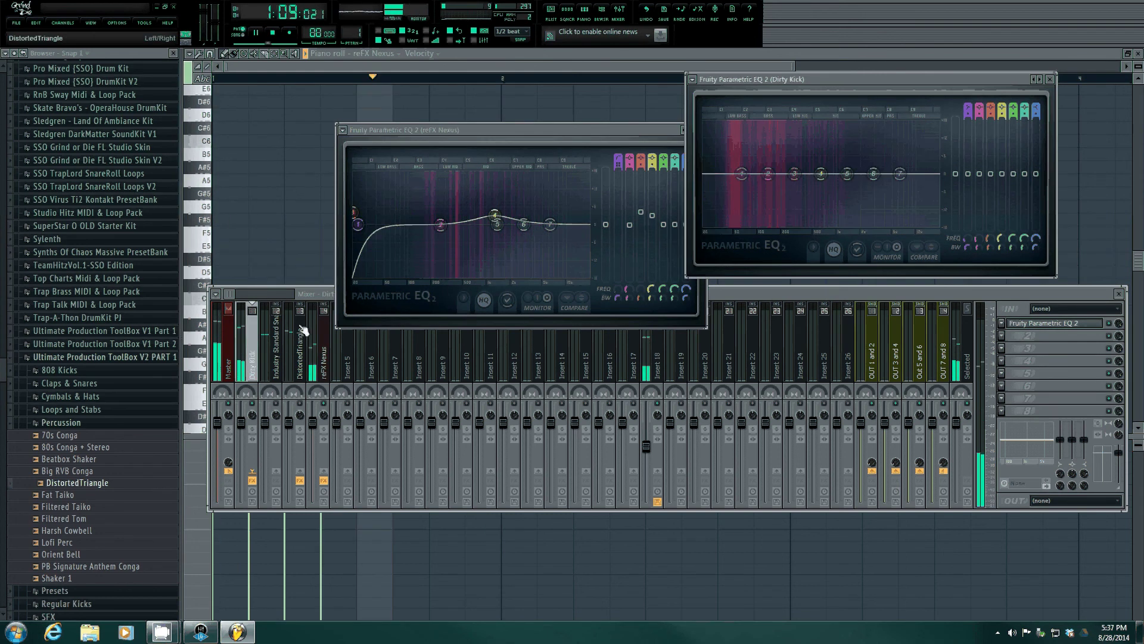
# - Raise the Nexus equalizer's high-pass cutoff to clear the kick's low range, close that equalizer, and stop playback
pyautogui.click(359, 233)
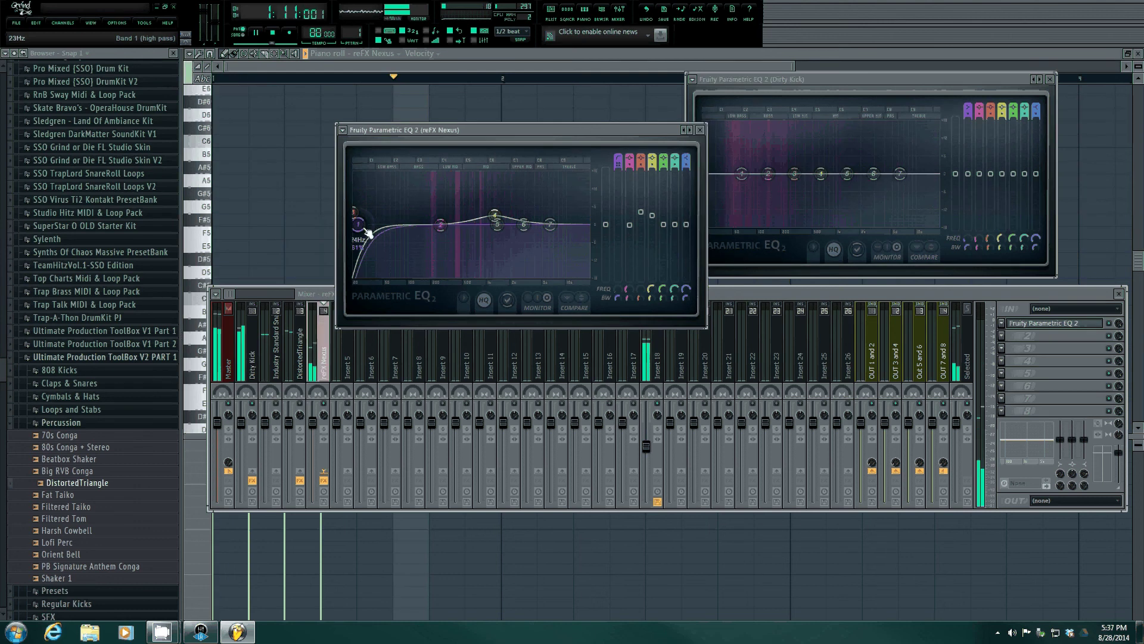
pyautogui.moveTo(366, 230); pyautogui.dragTo(456, 222)
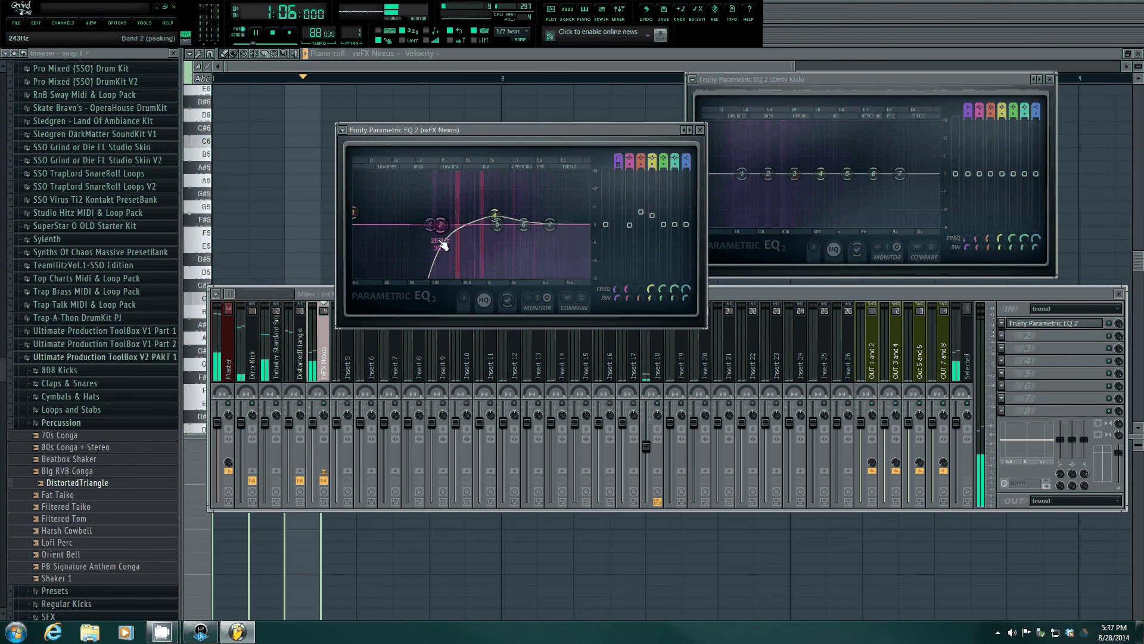
pyautogui.click(700, 130)
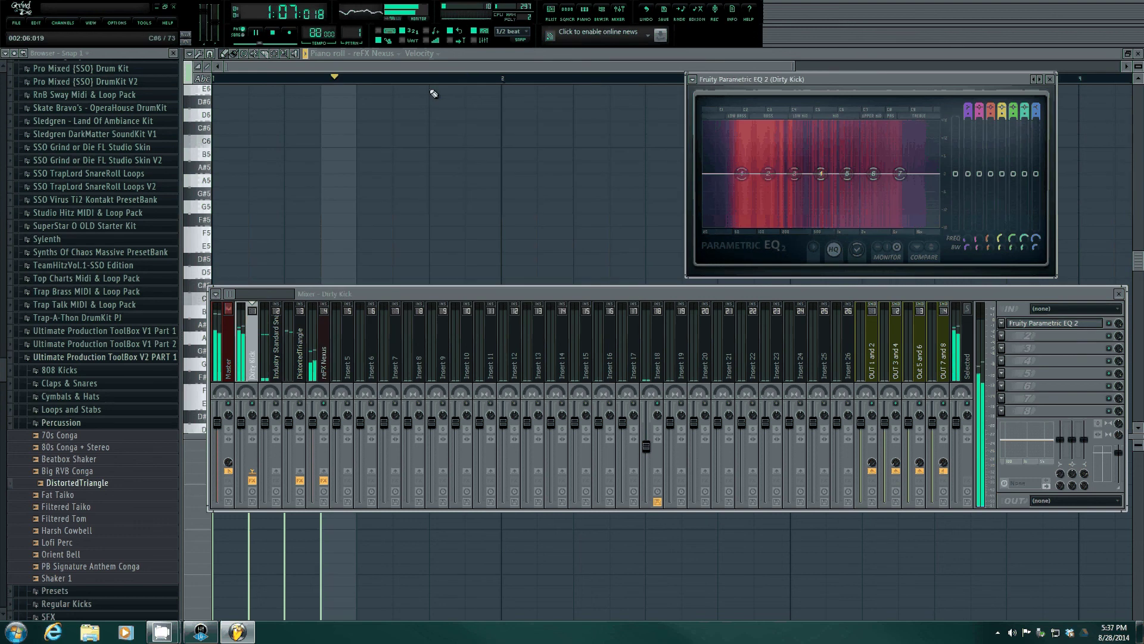
pyautogui.click(273, 36)
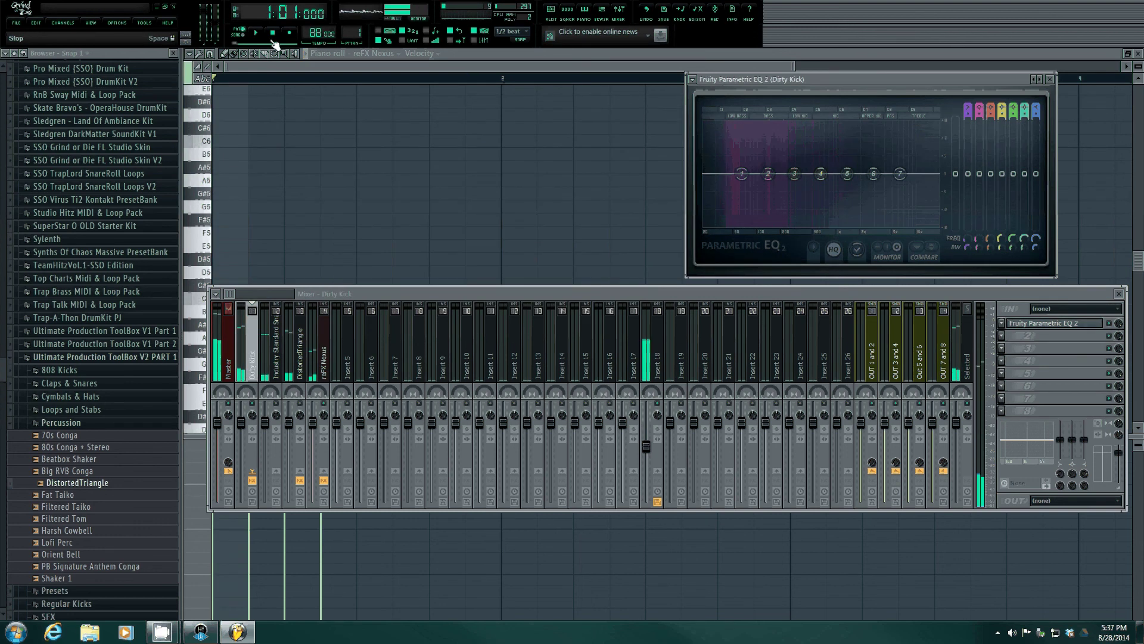